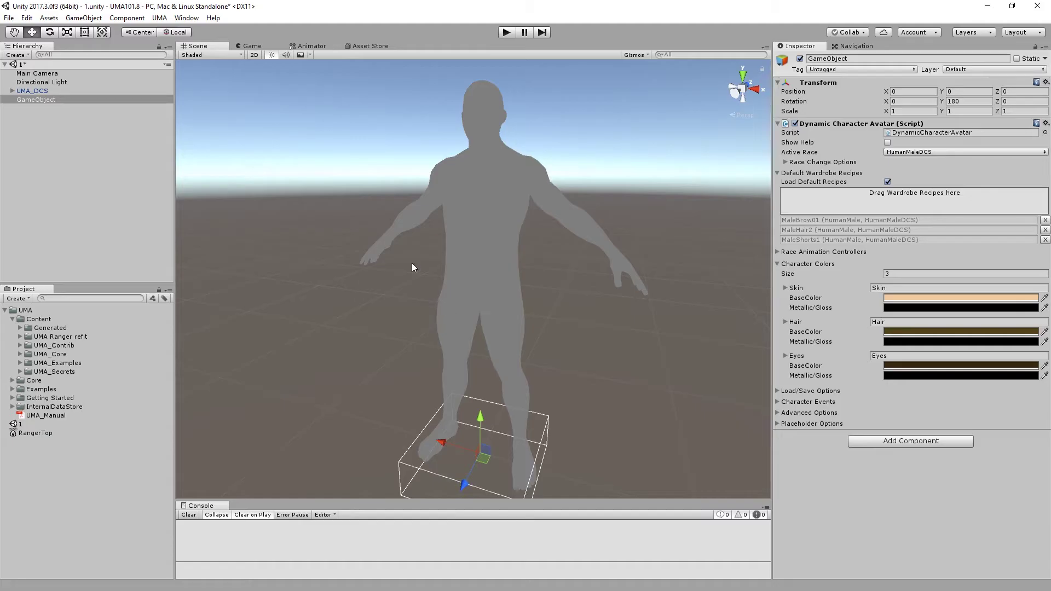
# After a quick play-mode preview of the avatar, create a UMA wardrobe recipe named TrackTopY
pyautogui.click(506, 32)
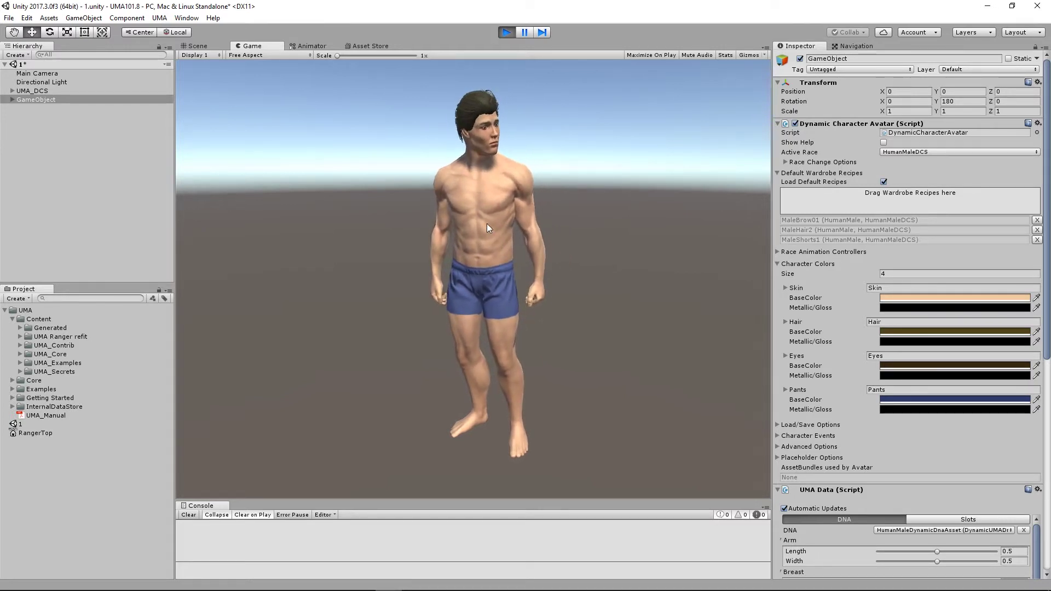
pyautogui.click(506, 32)
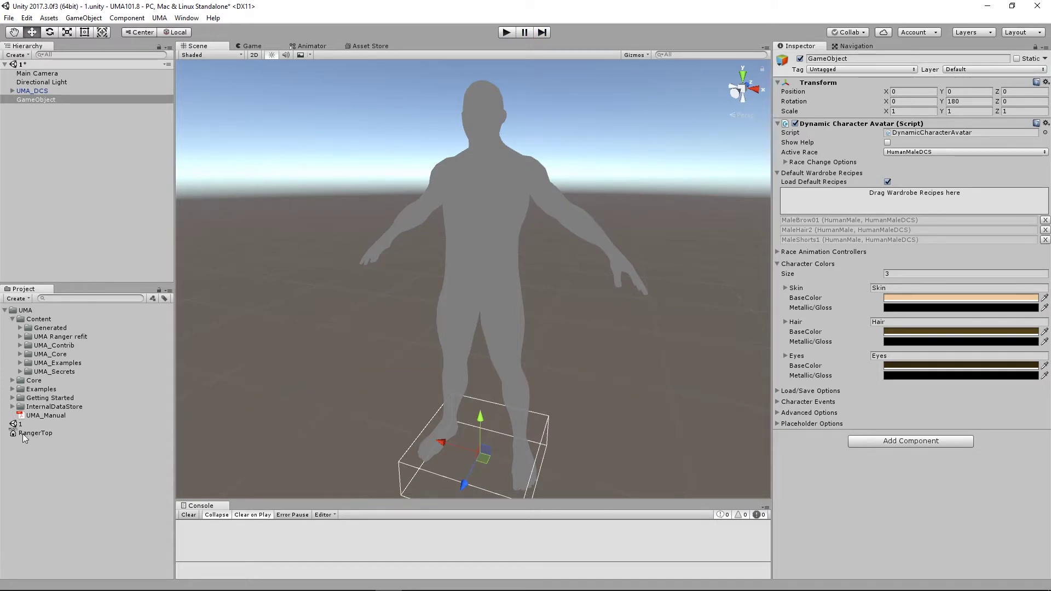
pyautogui.rightClick(46, 468)
pyautogui.moveTo(141, 229)
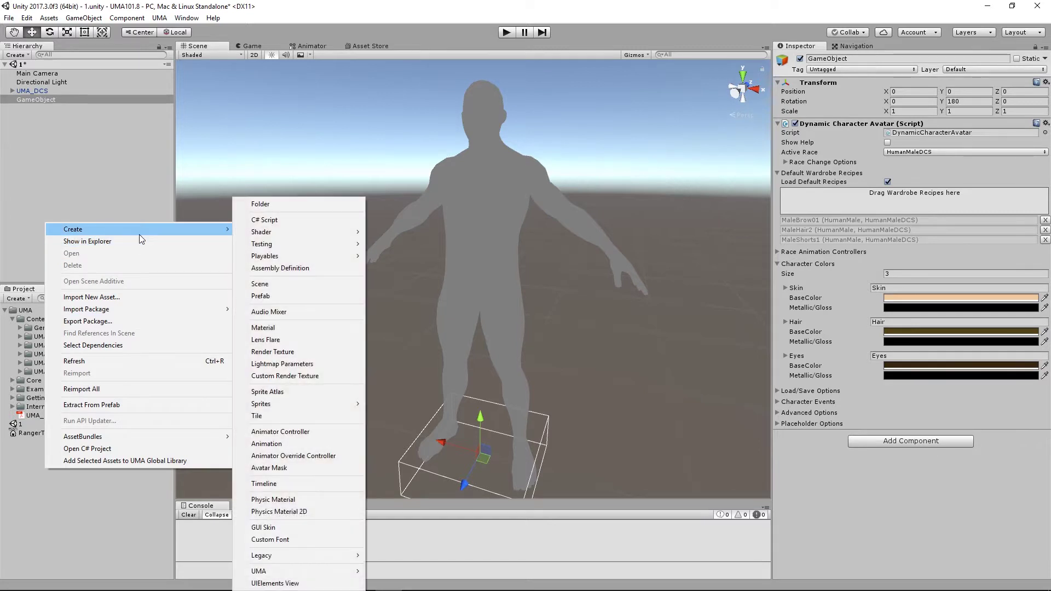
pyautogui.moveTo(305, 572)
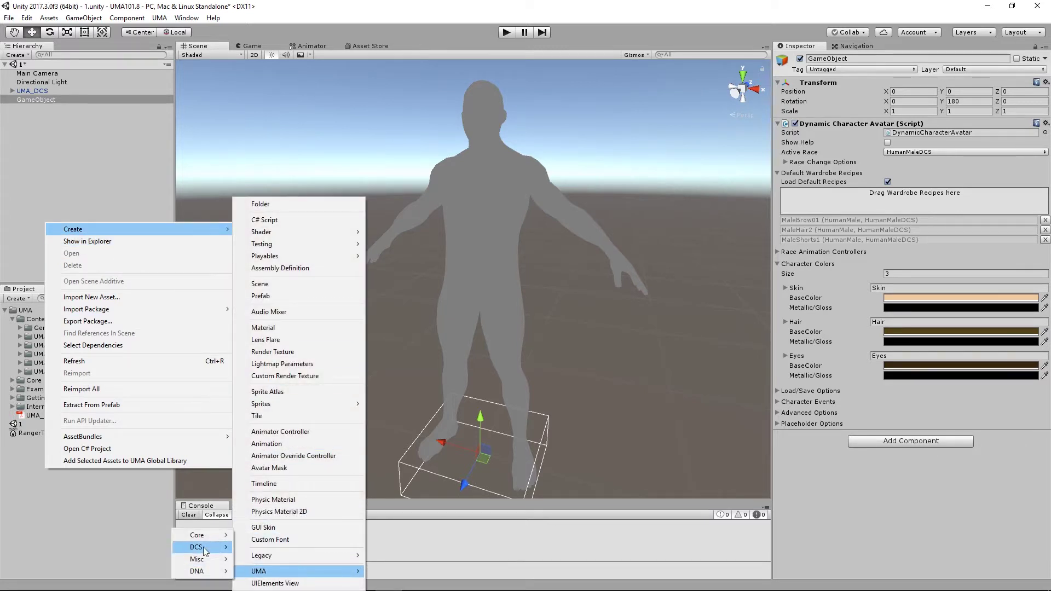
pyautogui.moveTo(205, 547)
pyautogui.click(143, 563)
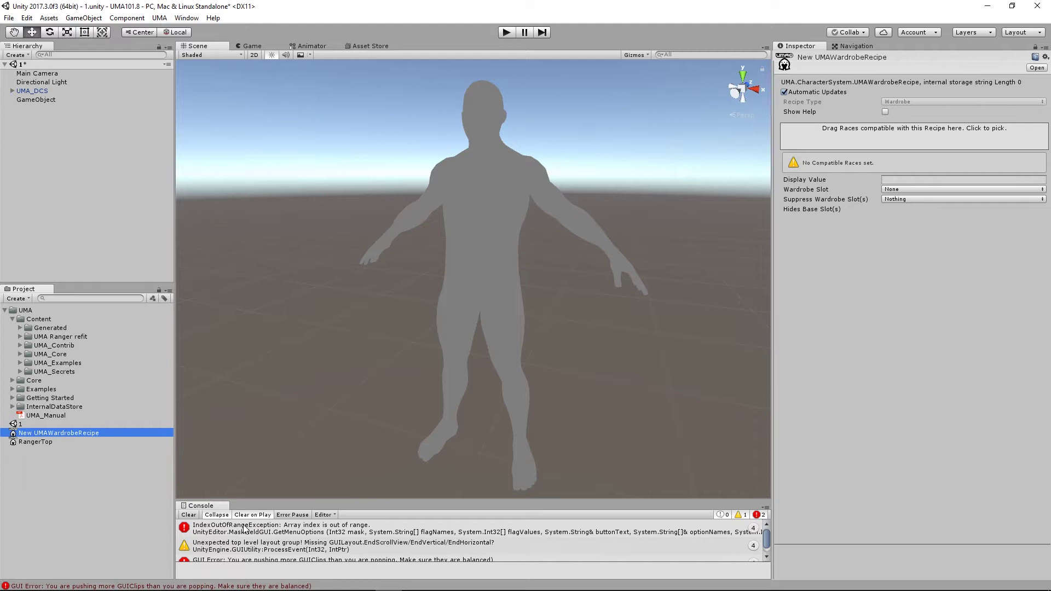
pyautogui.click(100, 432)
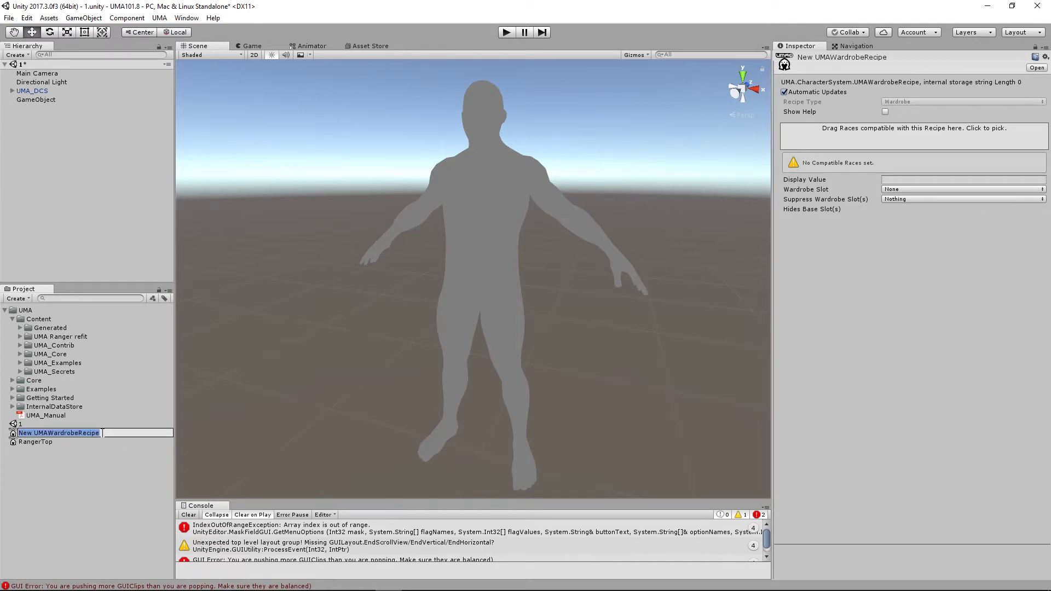
pyautogui.write('TrackTopY')
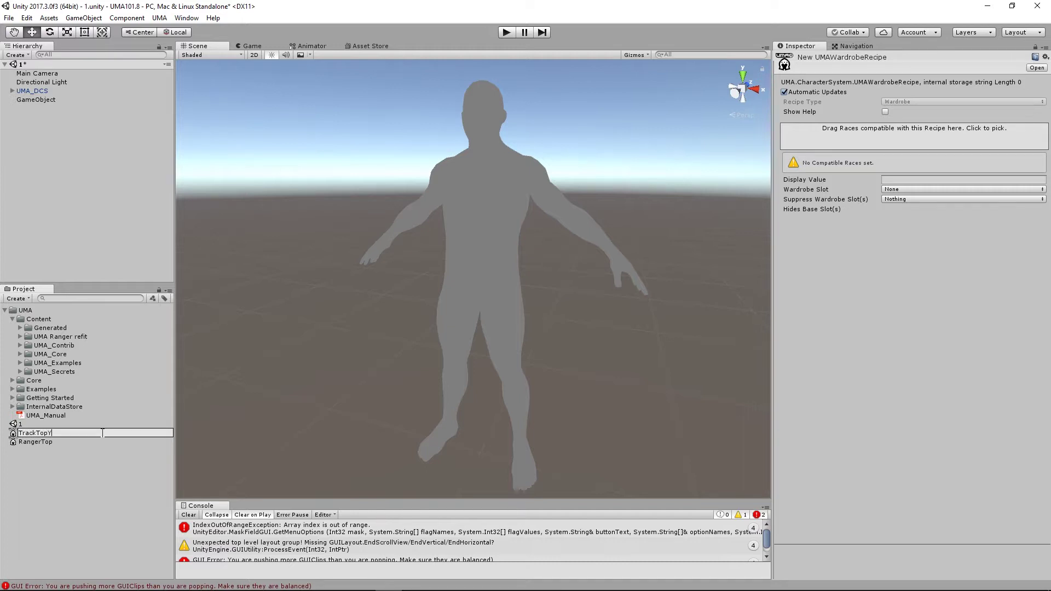
pyautogui.press('Return')
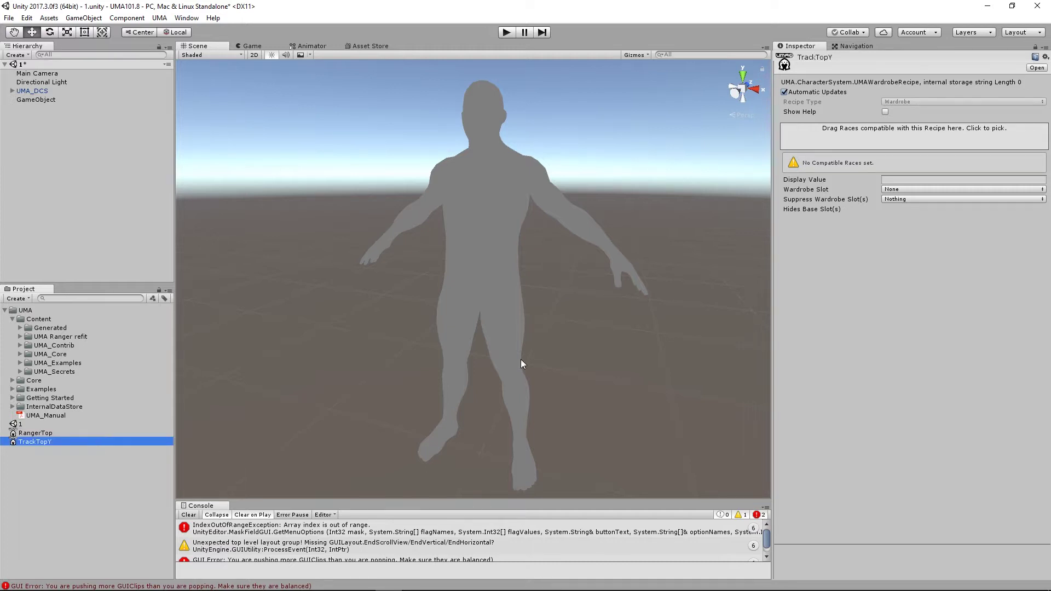
# Add Human Male DCS and Human Male as compatible races and set the wardrobe slot to Chest
pyautogui.click(863, 131)
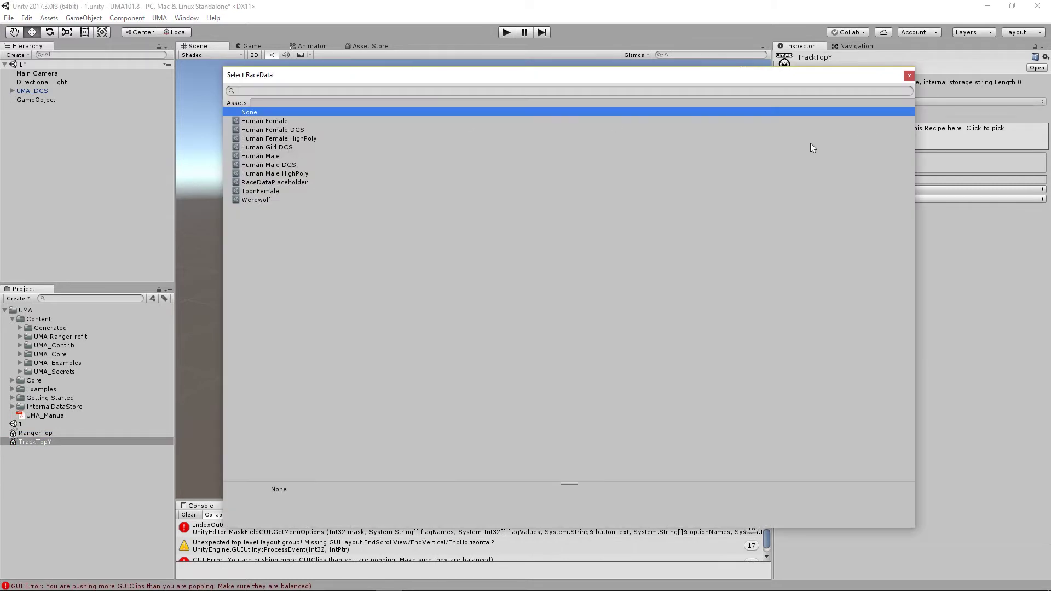
pyautogui.click(271, 163)
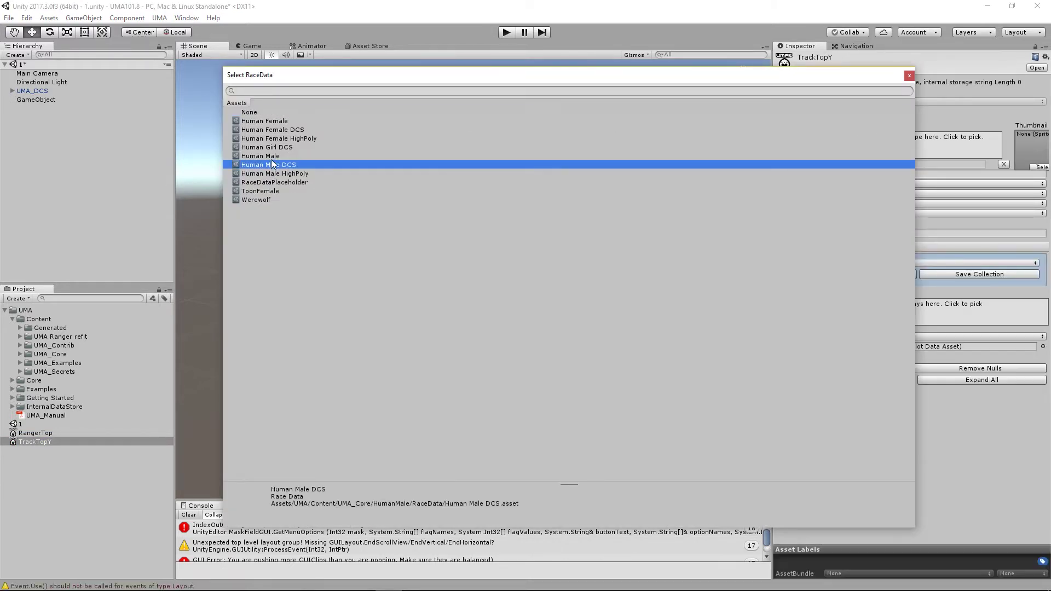
pyautogui.click(267, 156)
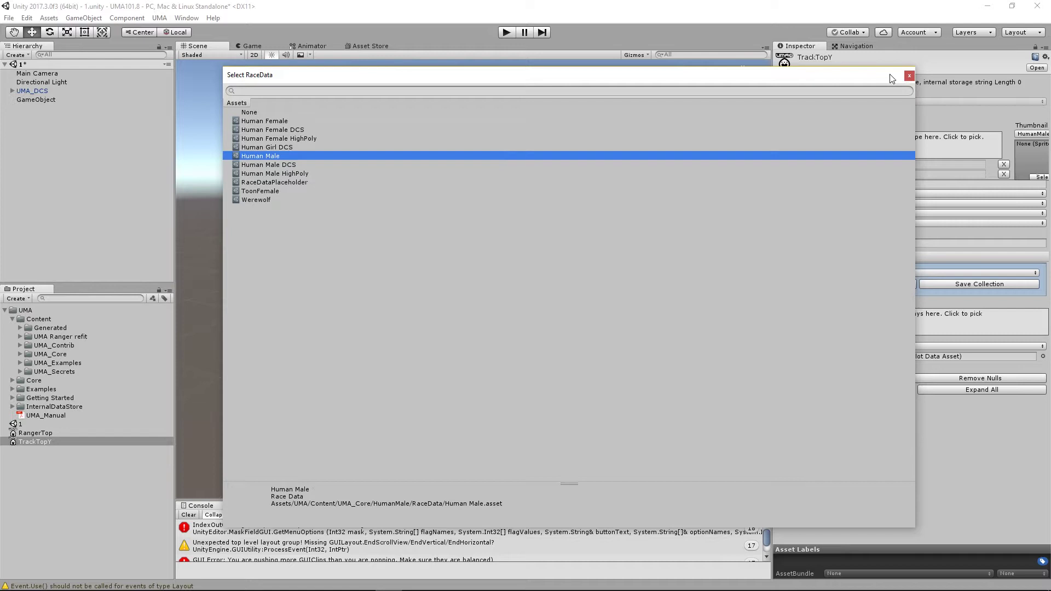
pyautogui.click(909, 76)
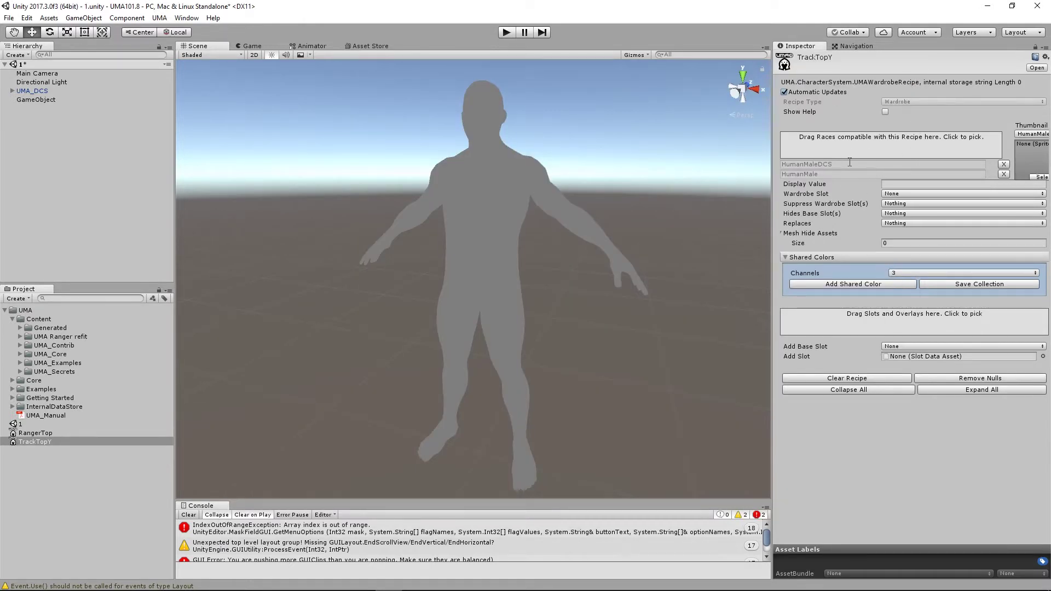
pyautogui.click(908, 194)
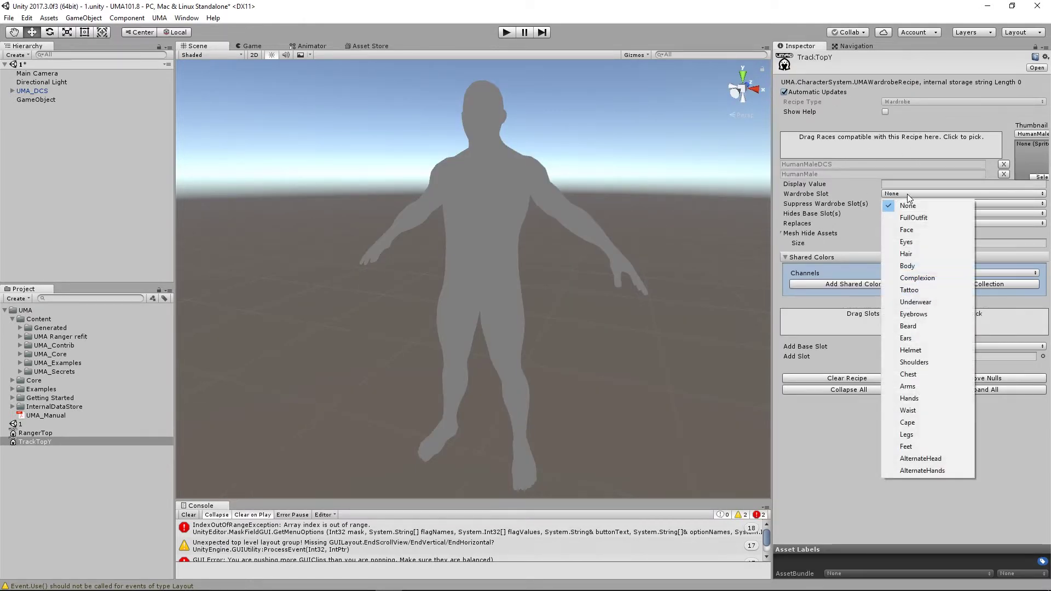
pyautogui.click(915, 375)
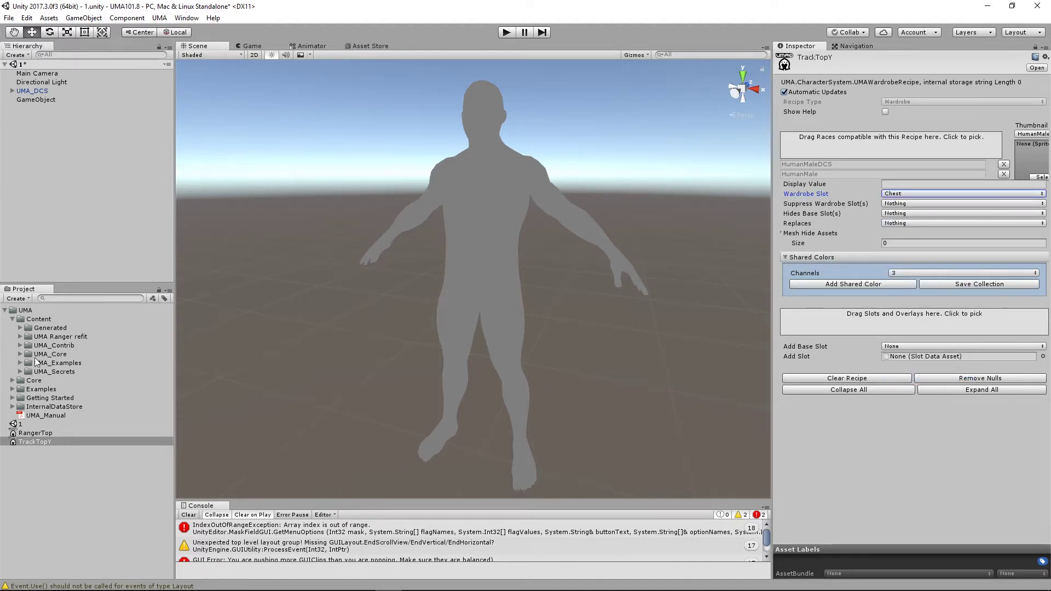
# Drag M_TrackTop_Slot and M_TrackTop_Base_Overlay from the Tracksuit components into TrackTopY, then select the avatar GameObject
pyautogui.click(21, 373)
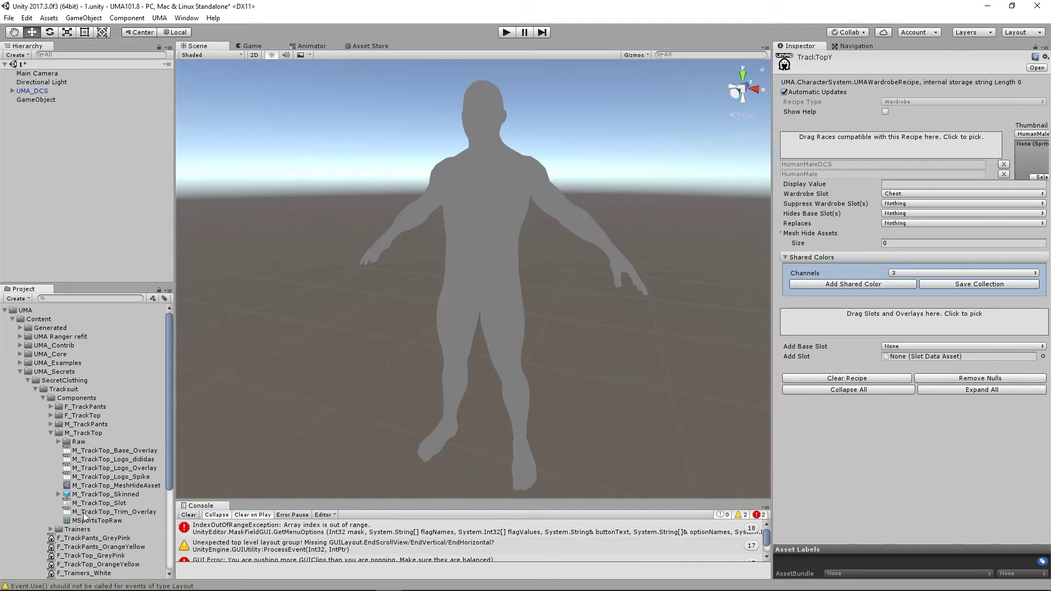
pyautogui.moveTo(86, 504); pyautogui.dragTo(899, 331)
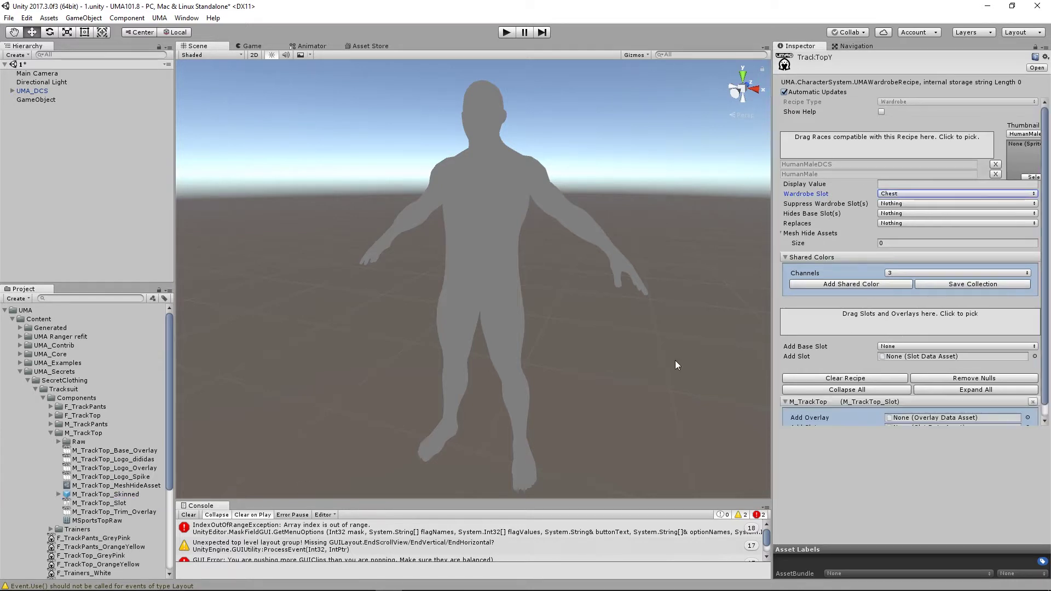
pyautogui.moveTo(1047, 295); pyautogui.dragTo(1049, 336)
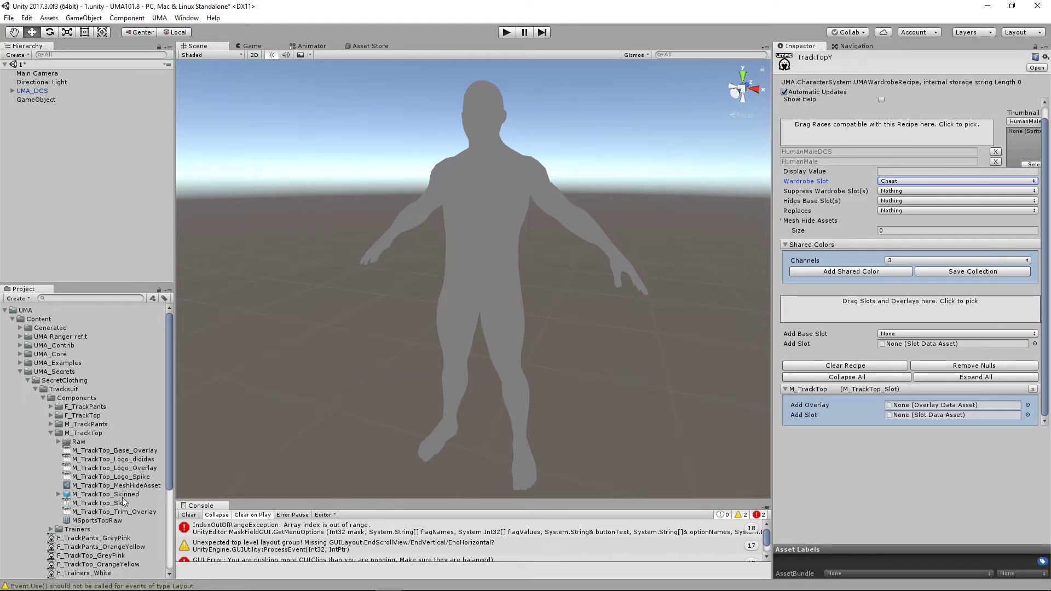
pyautogui.moveTo(102, 453); pyautogui.dragTo(942, 312)
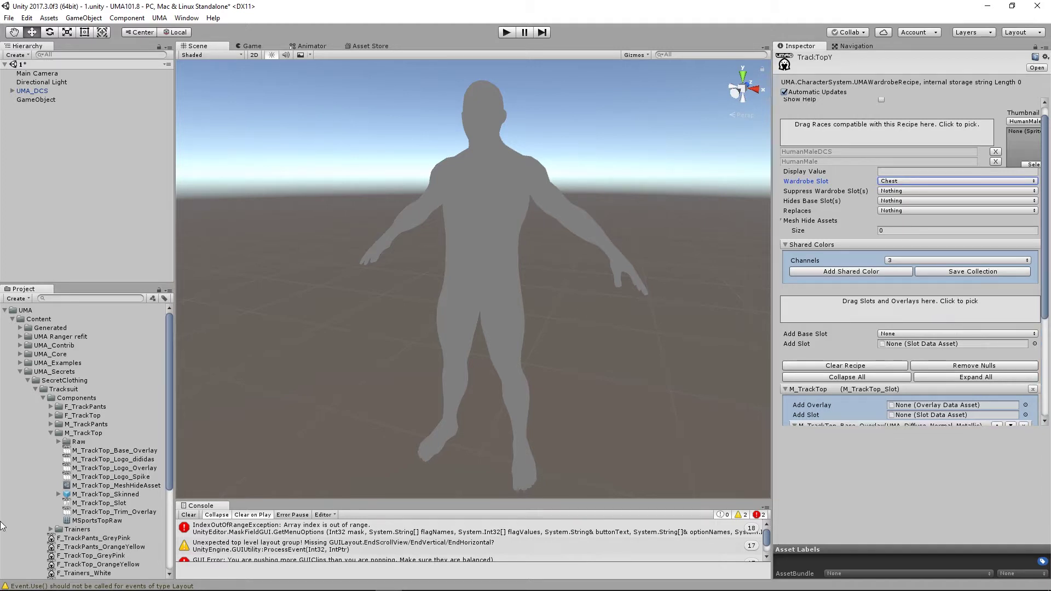
pyautogui.click(5, 310)
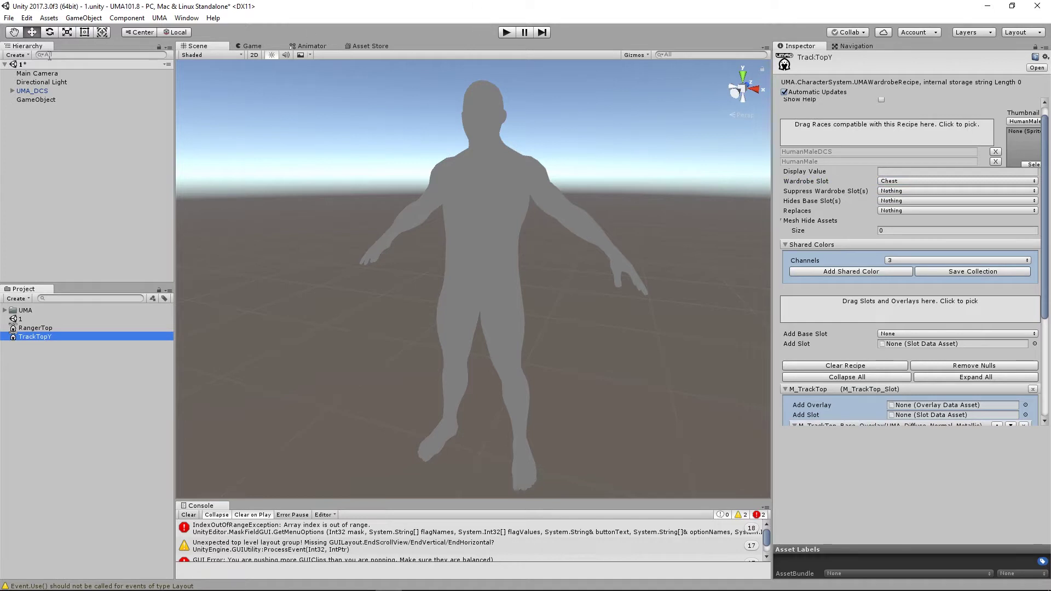
pyautogui.click(38, 99)
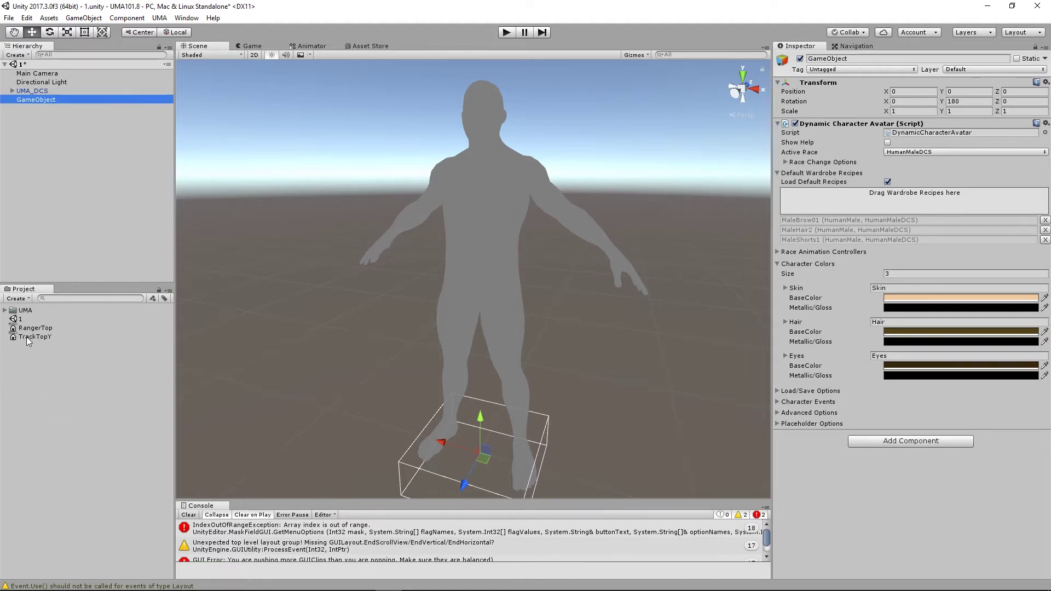
# Add TrackTopY to the avatar's default recipes and the Global Library, then inspect the torso in play mode
pyautogui.moveTo(26, 337); pyautogui.dragTo(942, 195)
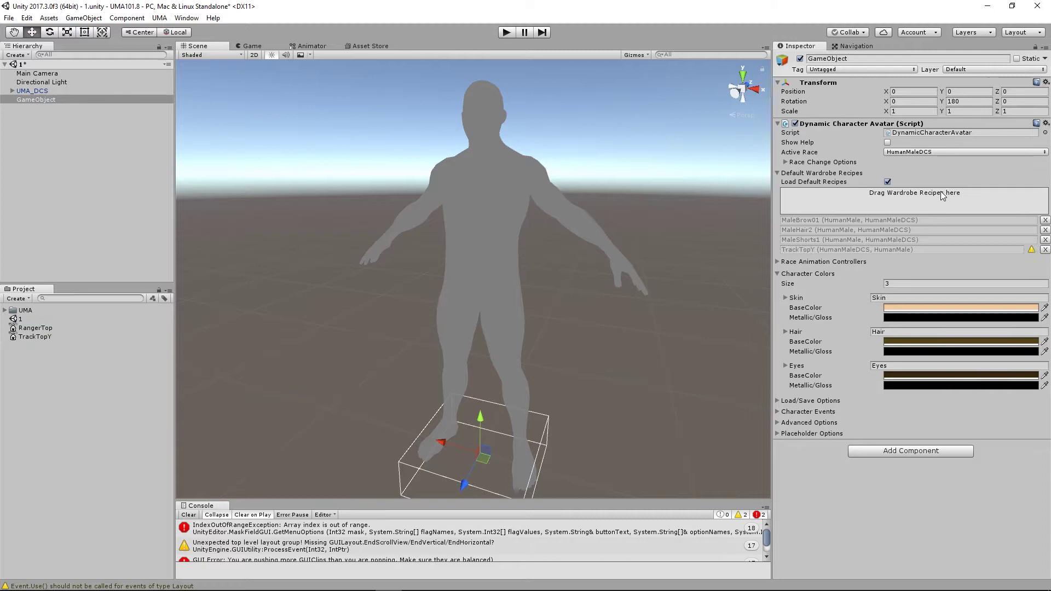
pyautogui.click(1032, 250)
pyautogui.click(507, 35)
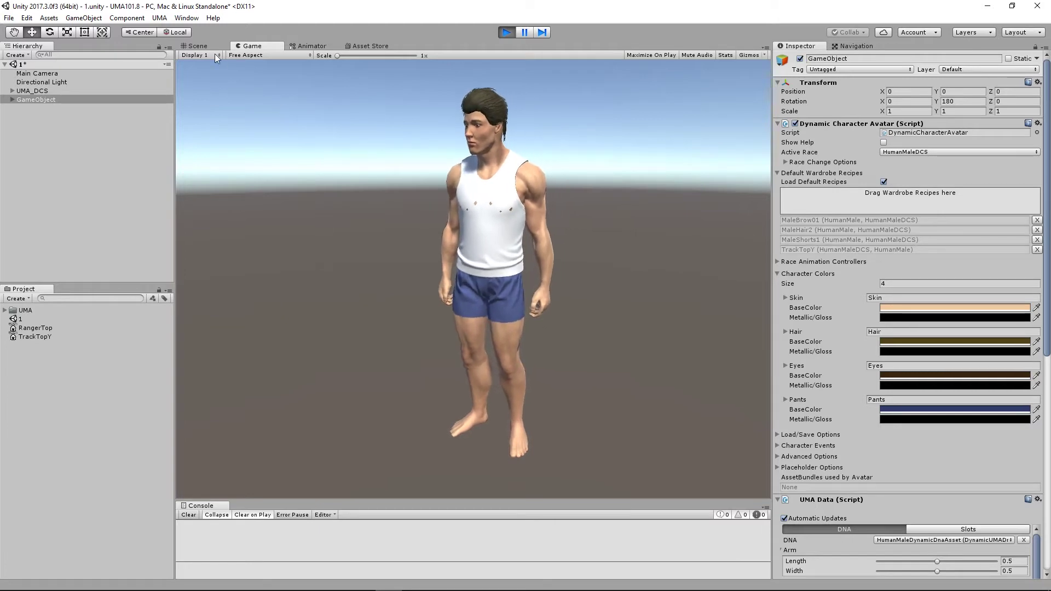
pyautogui.click(198, 46)
pyautogui.scroll(5, 524, 227)
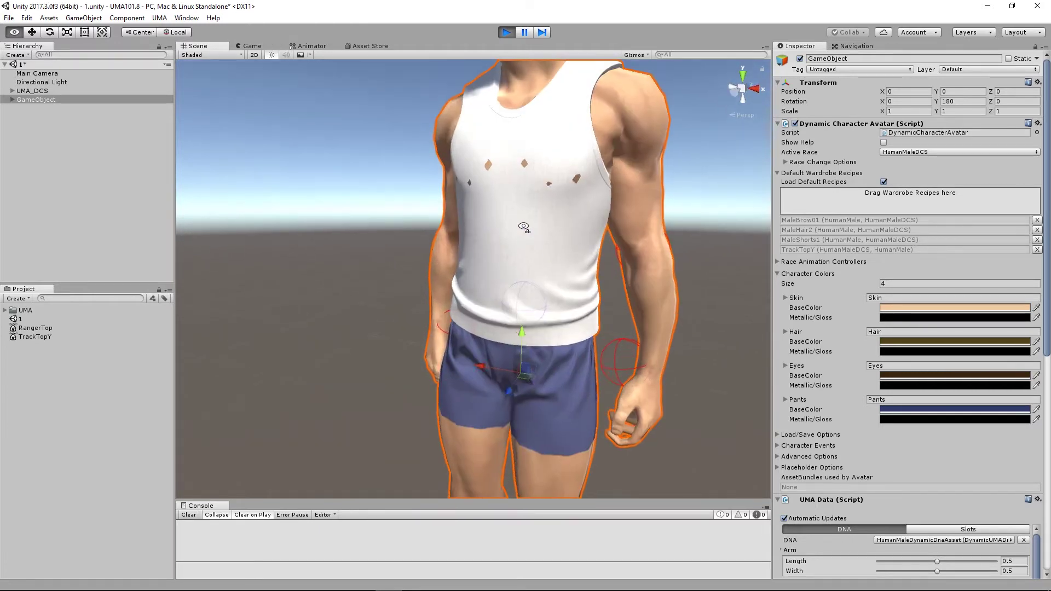
pyautogui.keyDown('alt'); pyautogui.moveTo(524, 227); pyautogui.dragTo(504, 181); pyautogui.keyUp('alt')
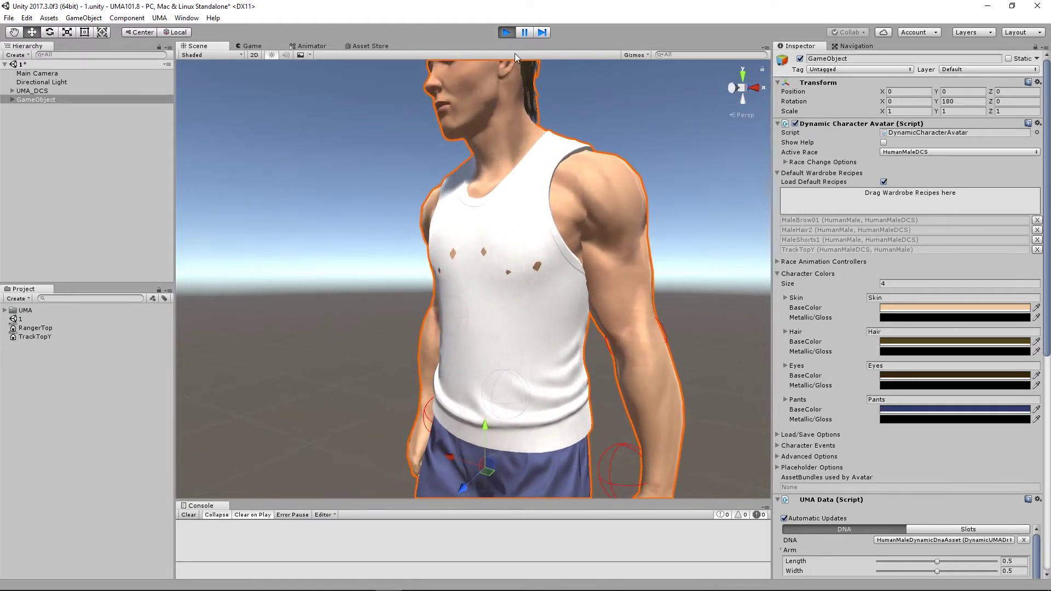
pyautogui.click(507, 33)
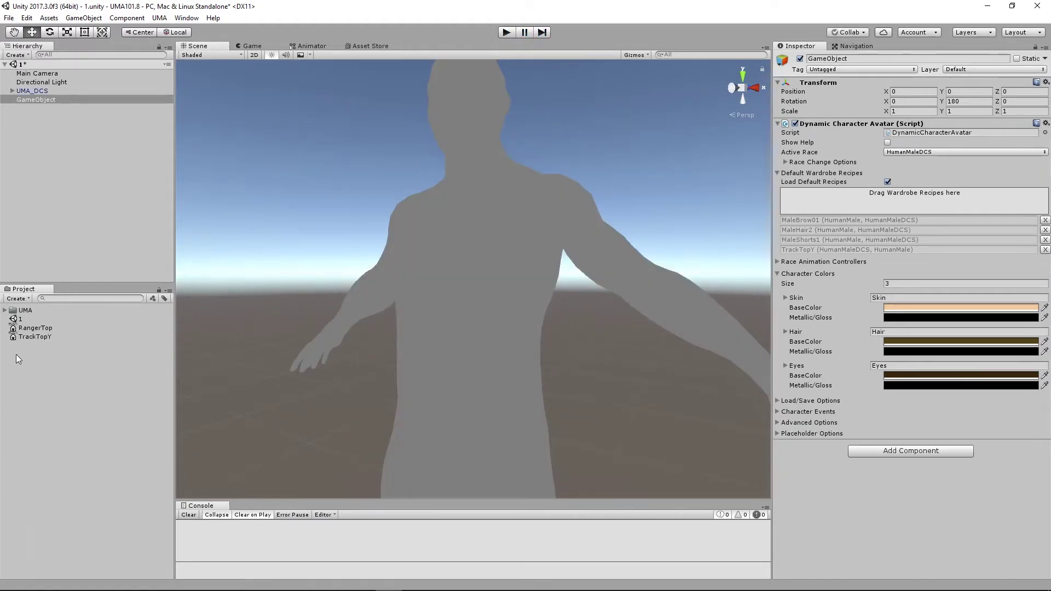
# Test hiding the MaleTorso base slot in play mode, then set TrackTopY's Hides Base Slot(s) to Nothing
pyautogui.click(34, 337)
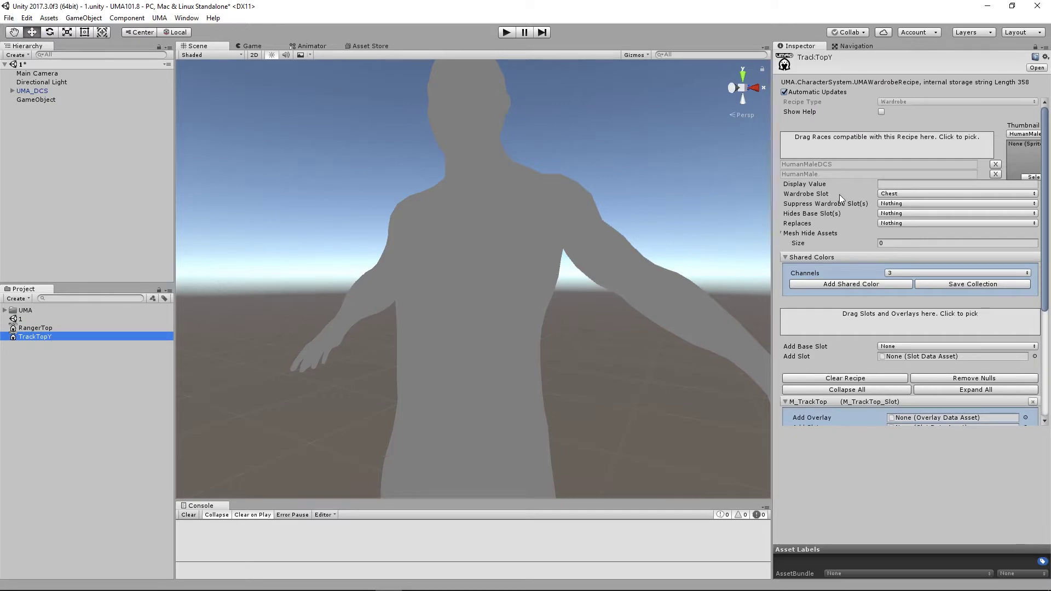
pyautogui.click(886, 213)
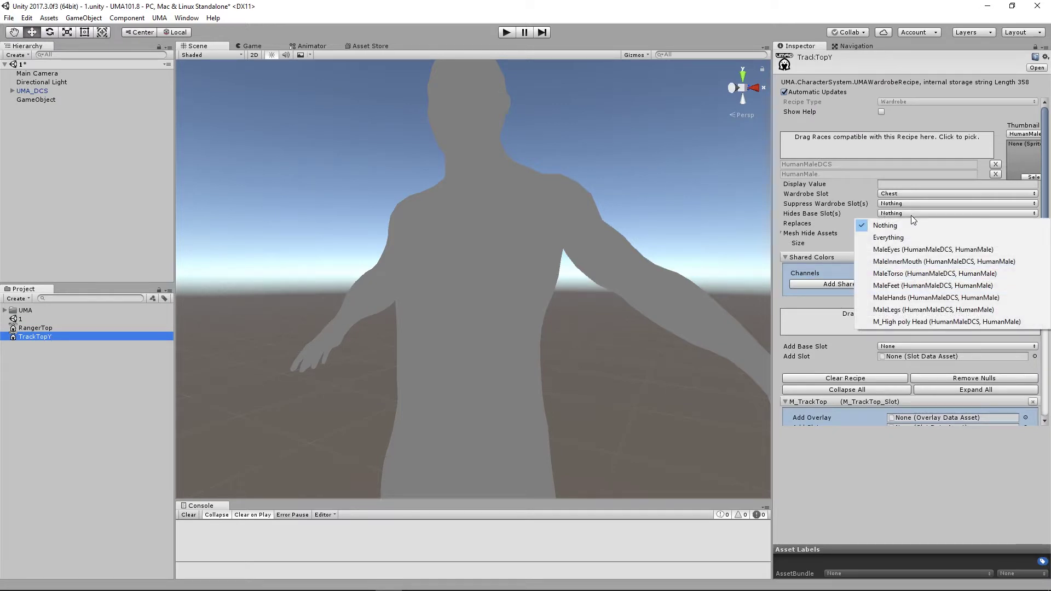
pyautogui.click(891, 276)
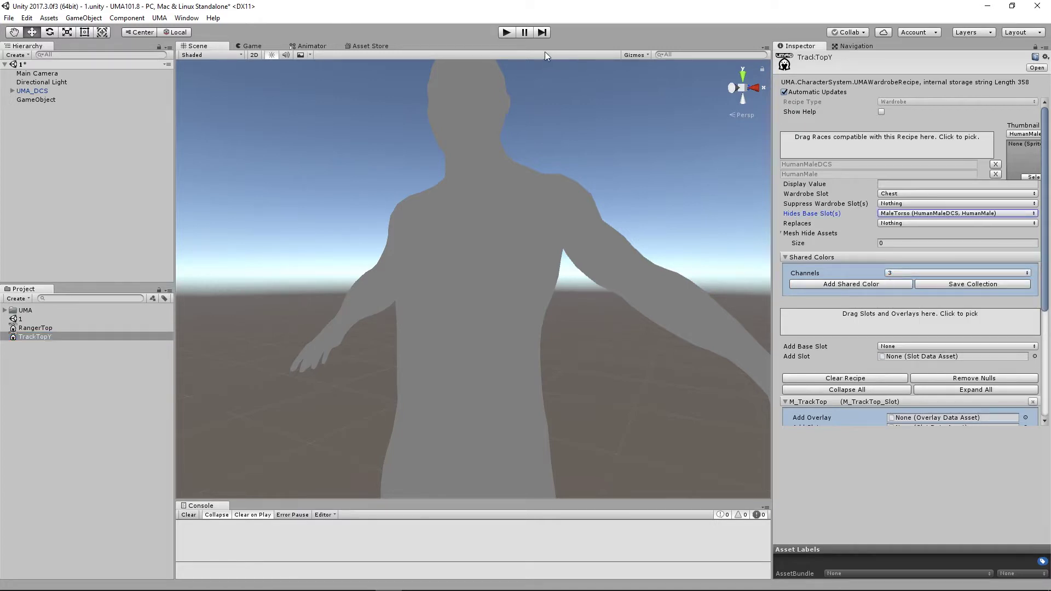
pyautogui.click(507, 34)
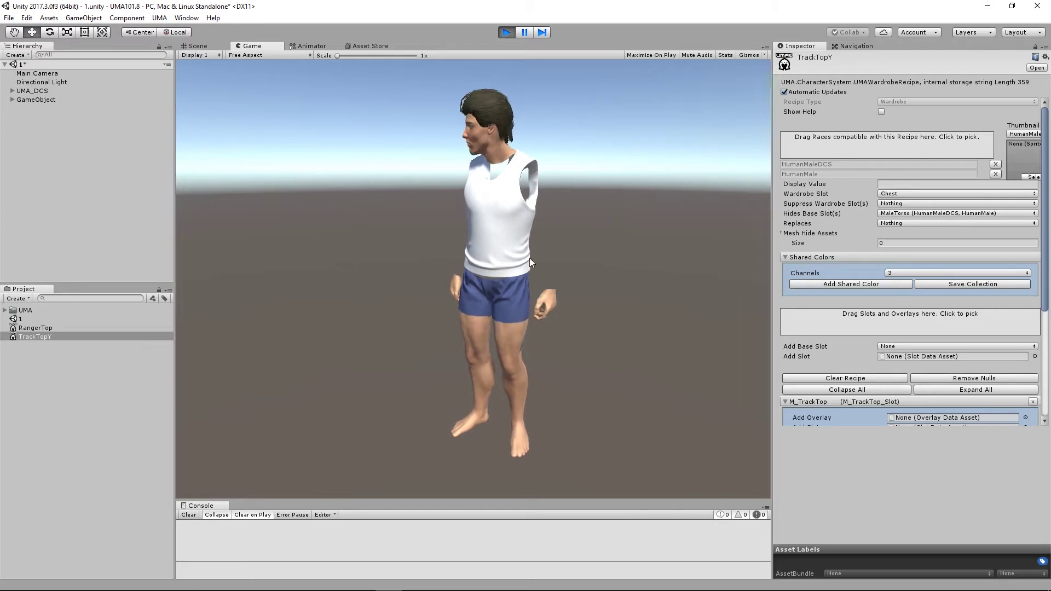
pyautogui.click(507, 32)
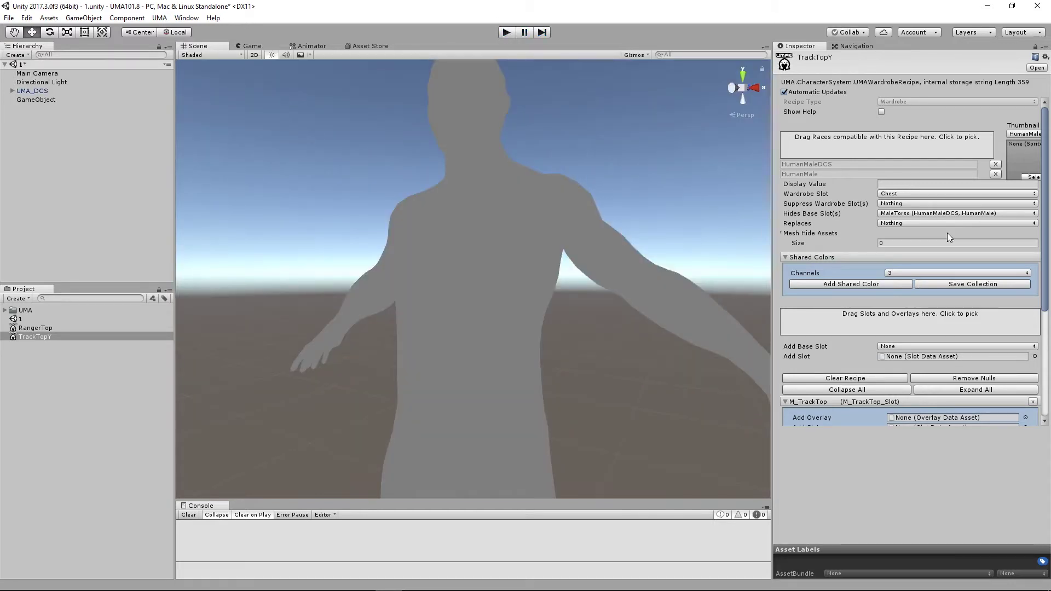
pyautogui.click(908, 215)
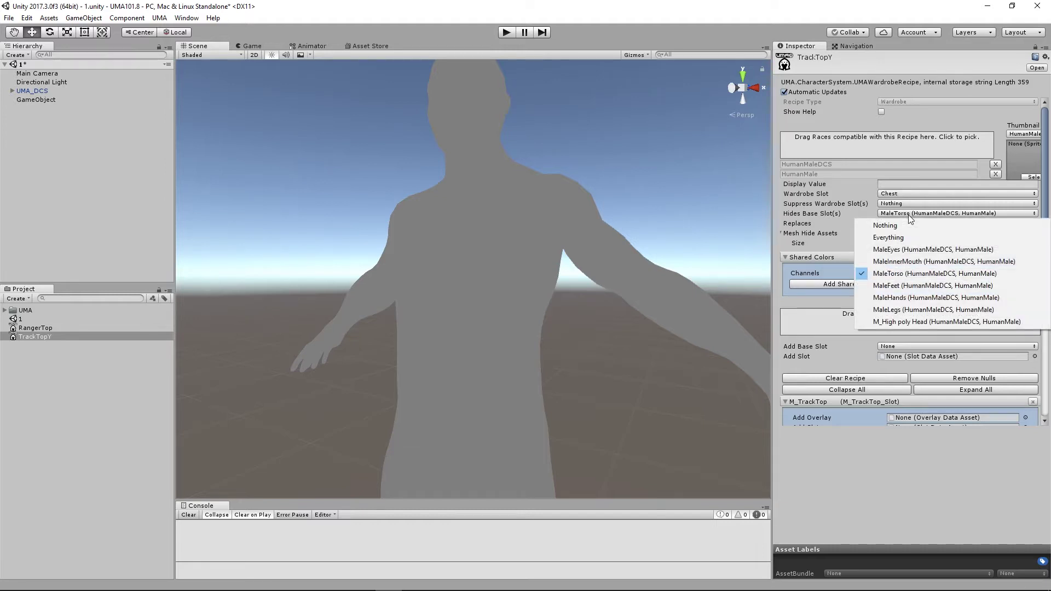
pyautogui.click(876, 225)
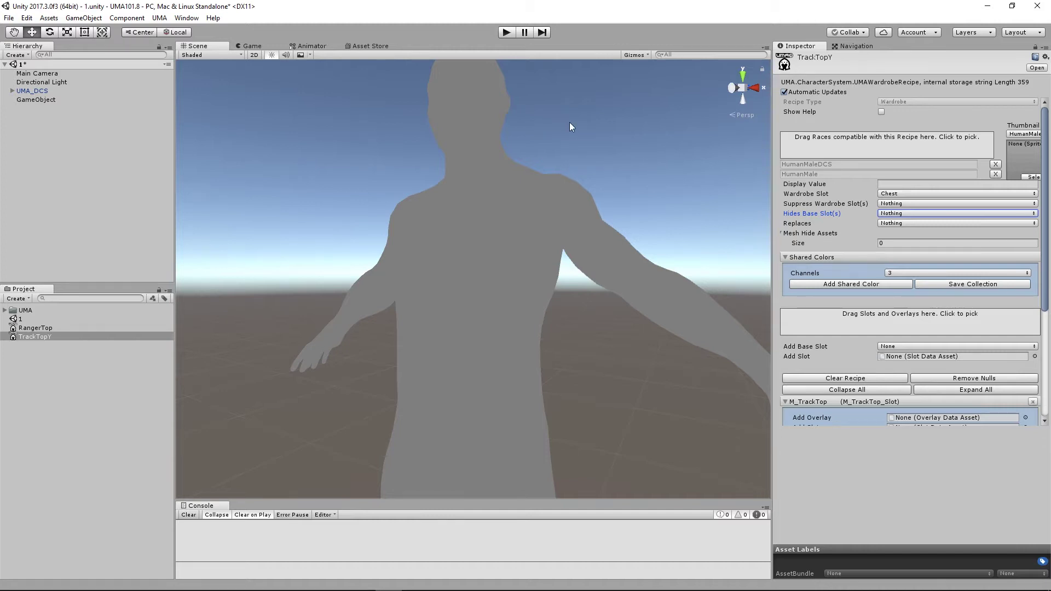
# Create a UMA Mesh Hide Asset named TrackTopHider, then run and stop play mode
pyautogui.click(809, 233)
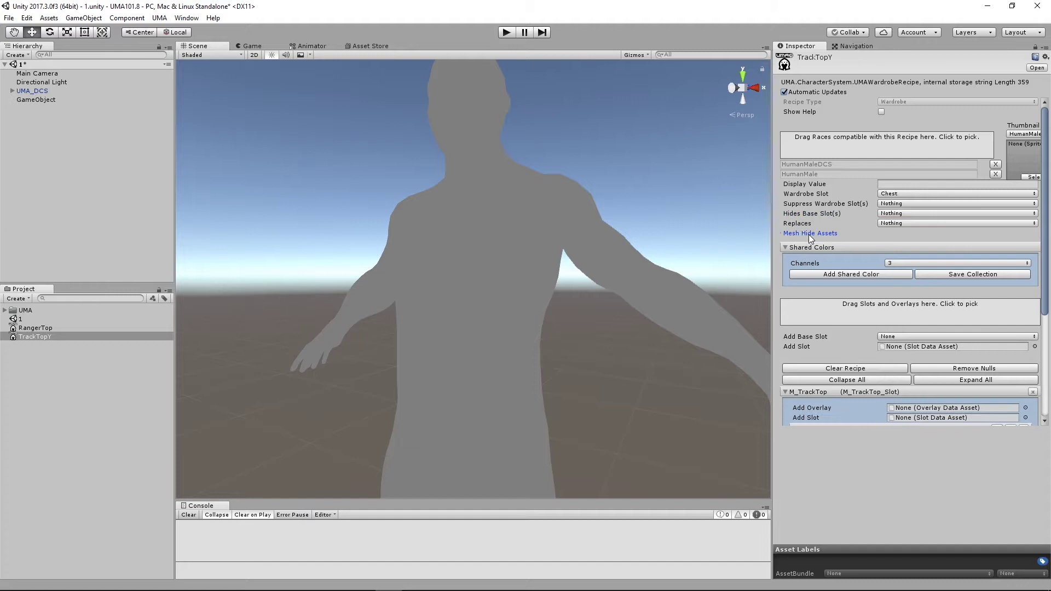
pyautogui.click(781, 234)
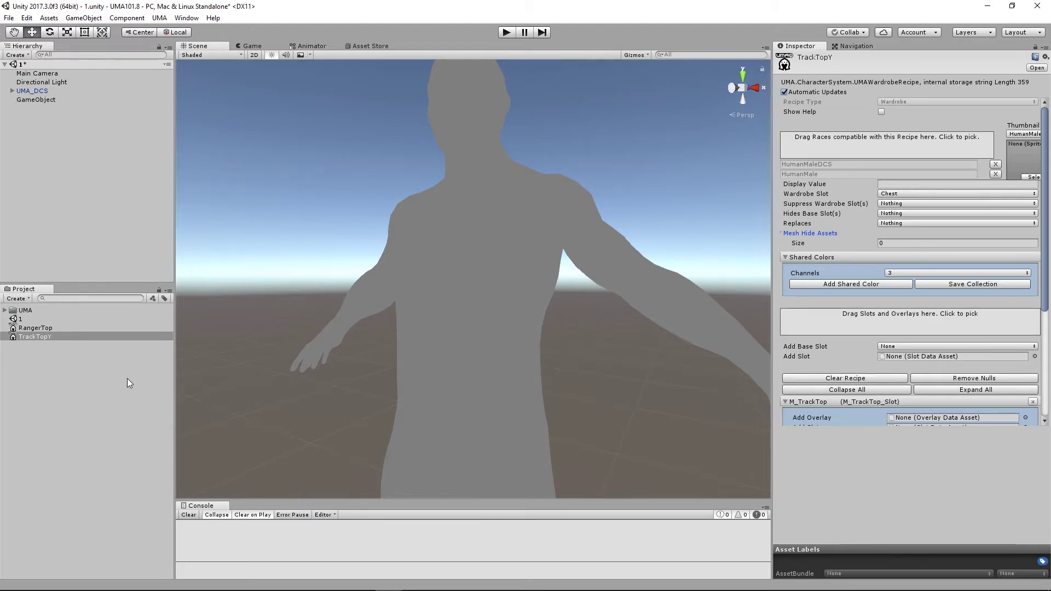
pyautogui.rightClick(75, 368)
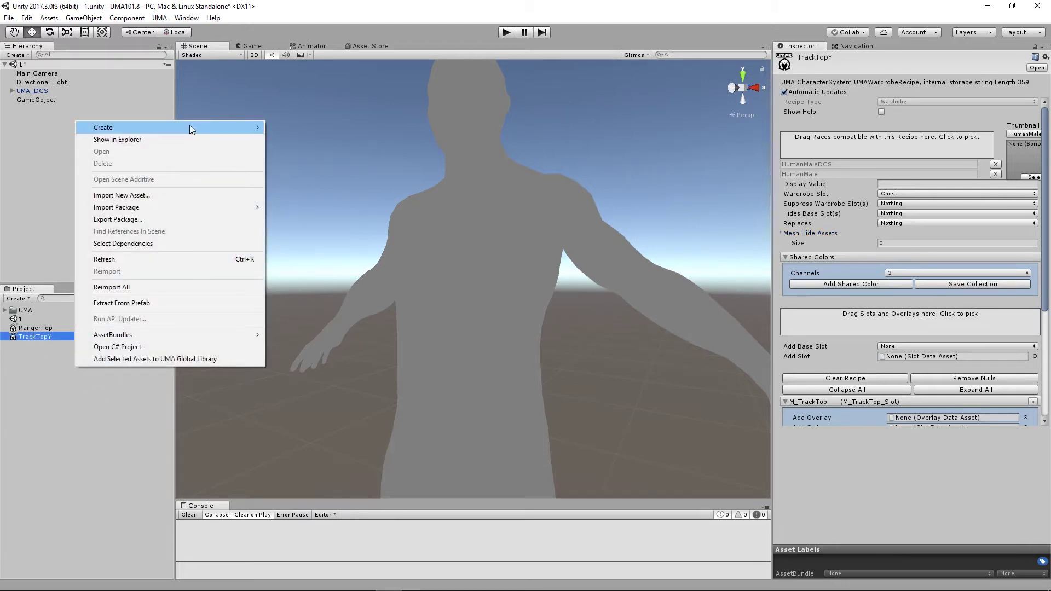
pyautogui.moveTo(190, 126)
pyautogui.moveTo(313, 492)
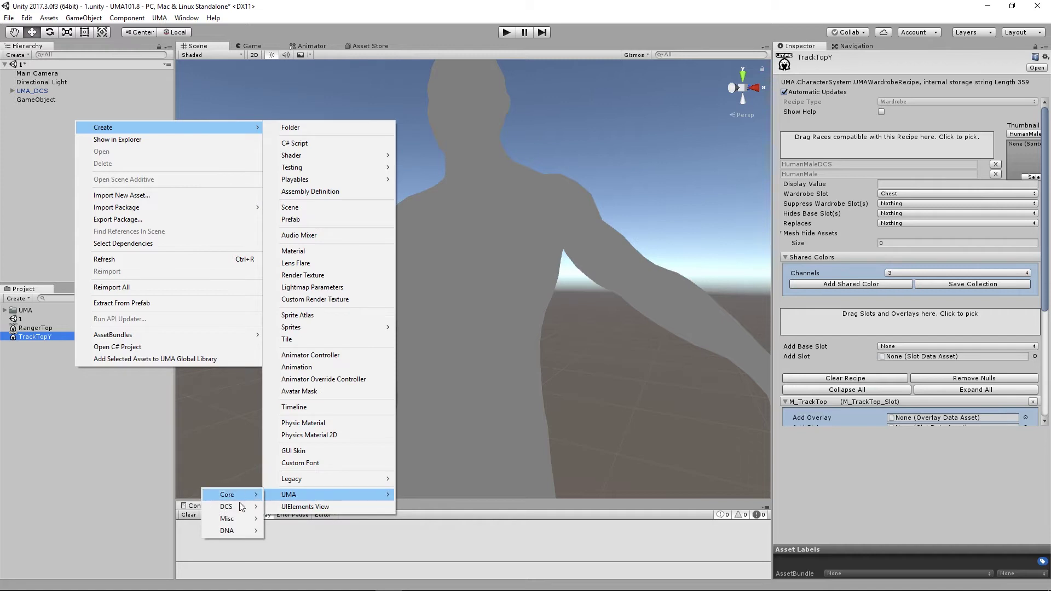
pyautogui.moveTo(236, 522)
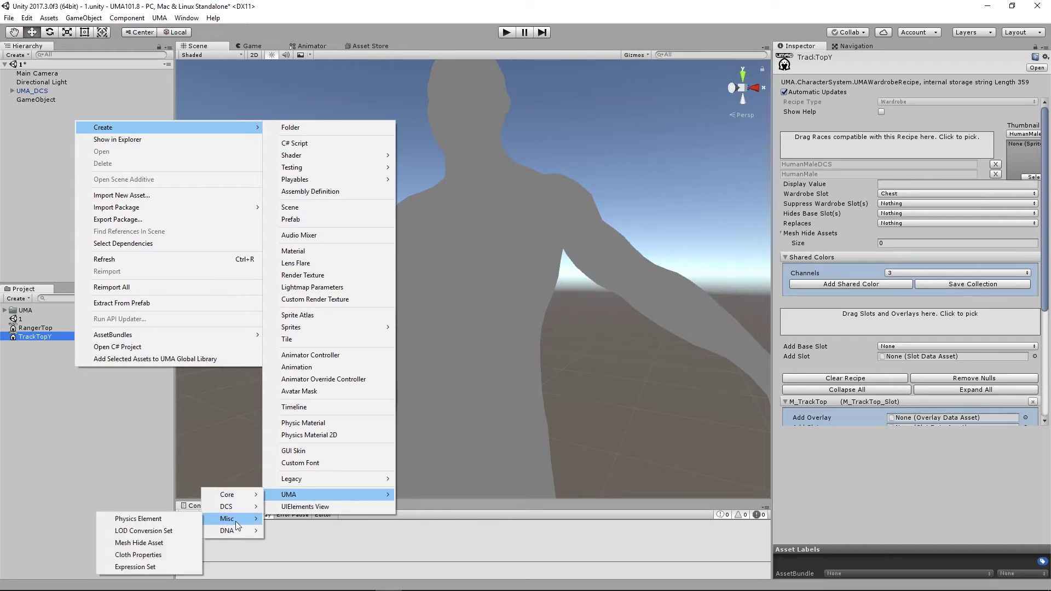
pyautogui.click(135, 544)
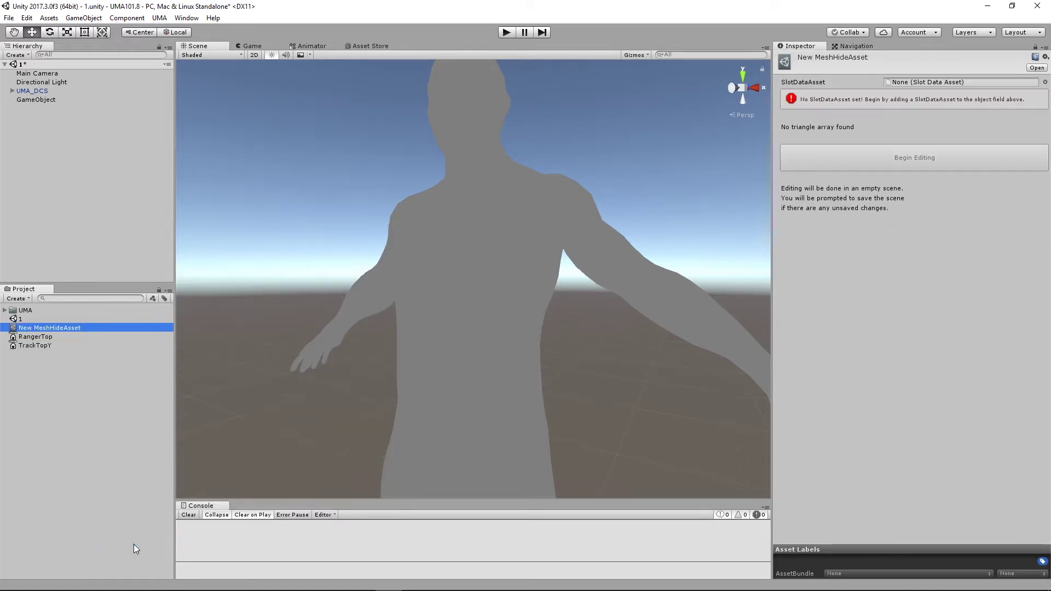
pyautogui.click(86, 328)
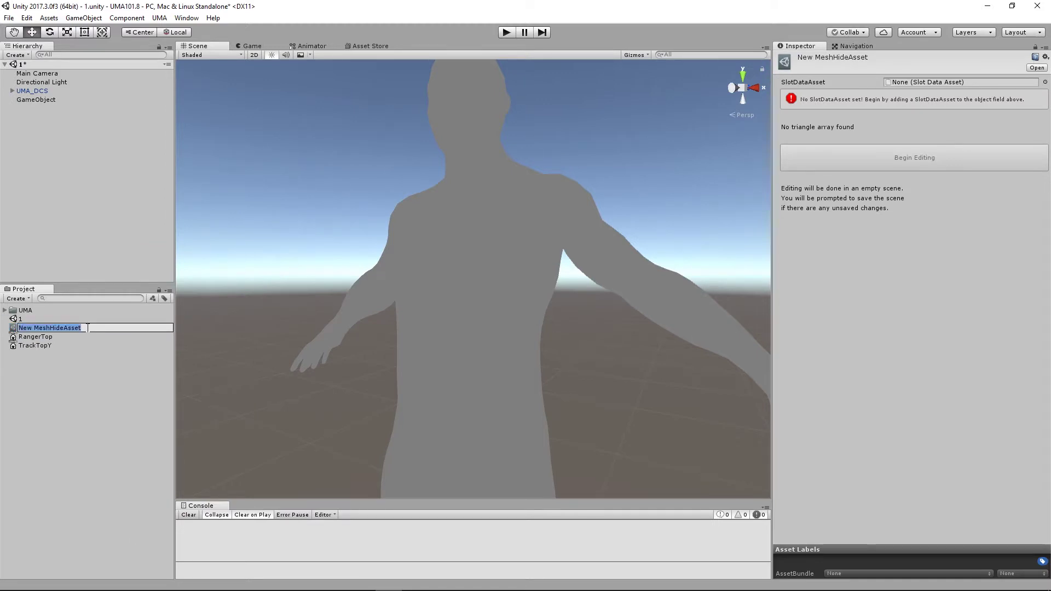
pyautogui.write('TrackTopHider')
pyautogui.press('Return')
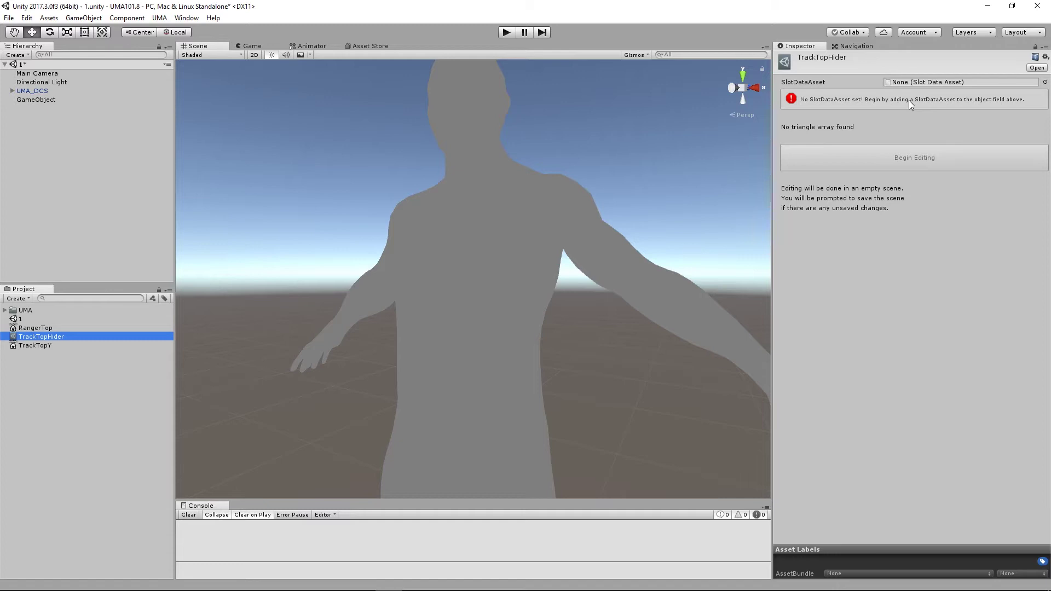
pyautogui.click(507, 33)
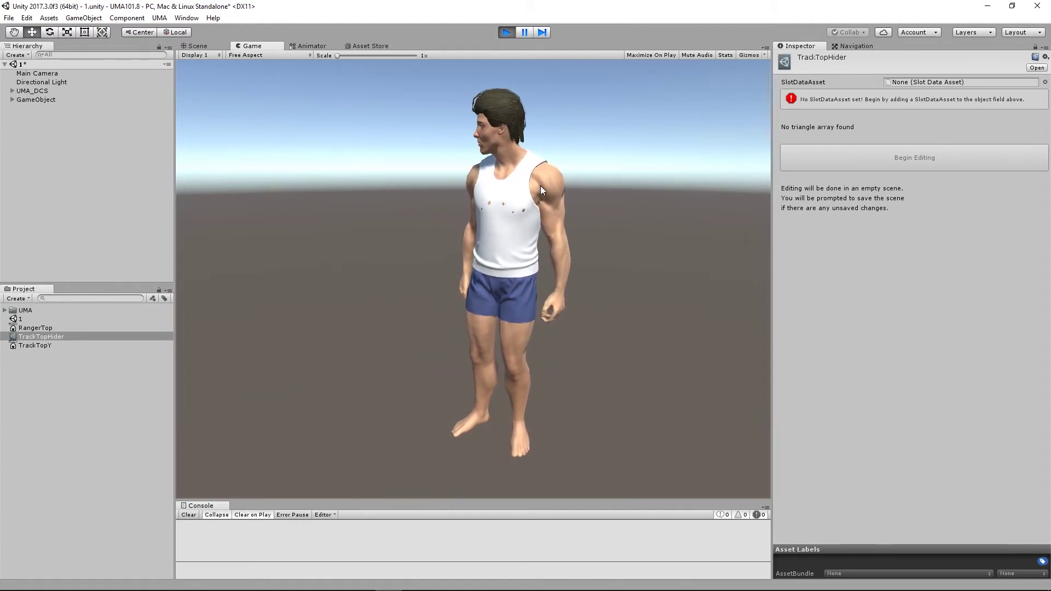
pyautogui.click(509, 34)
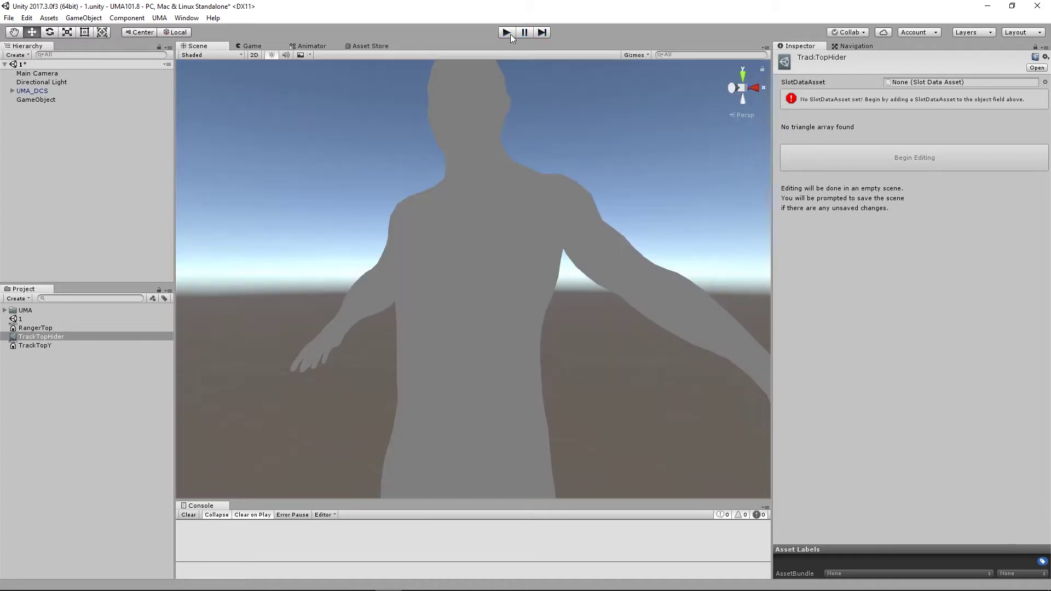
# Set TrackTopHider's SlotDataAsset to UMA_Human_Male_Torso_Slot and begin editing its hidden triangles
pyautogui.click(1045, 83)
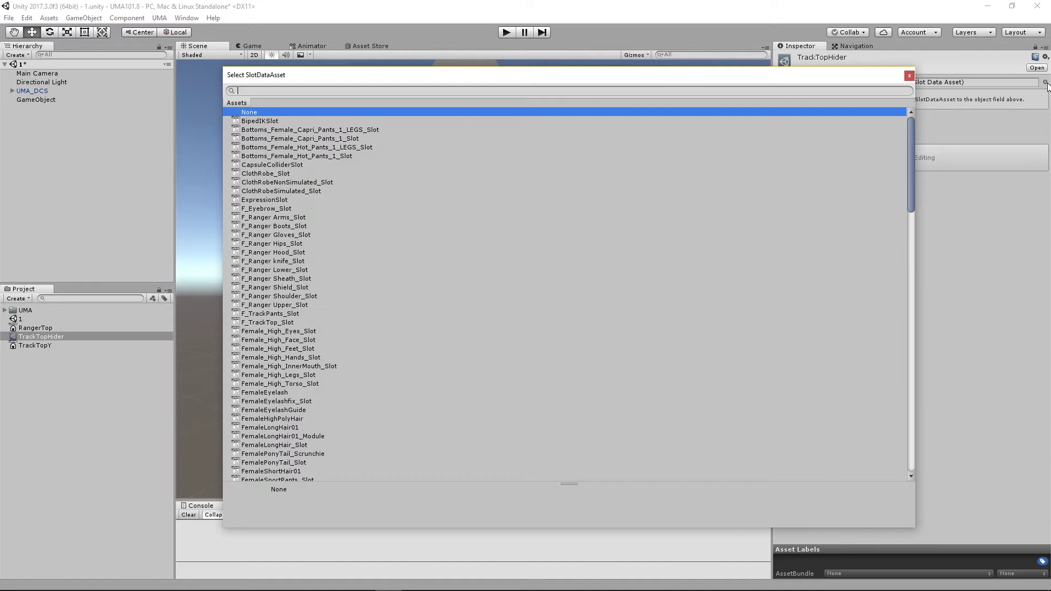
pyautogui.moveTo(911, 172); pyautogui.dragTo(907, 390)
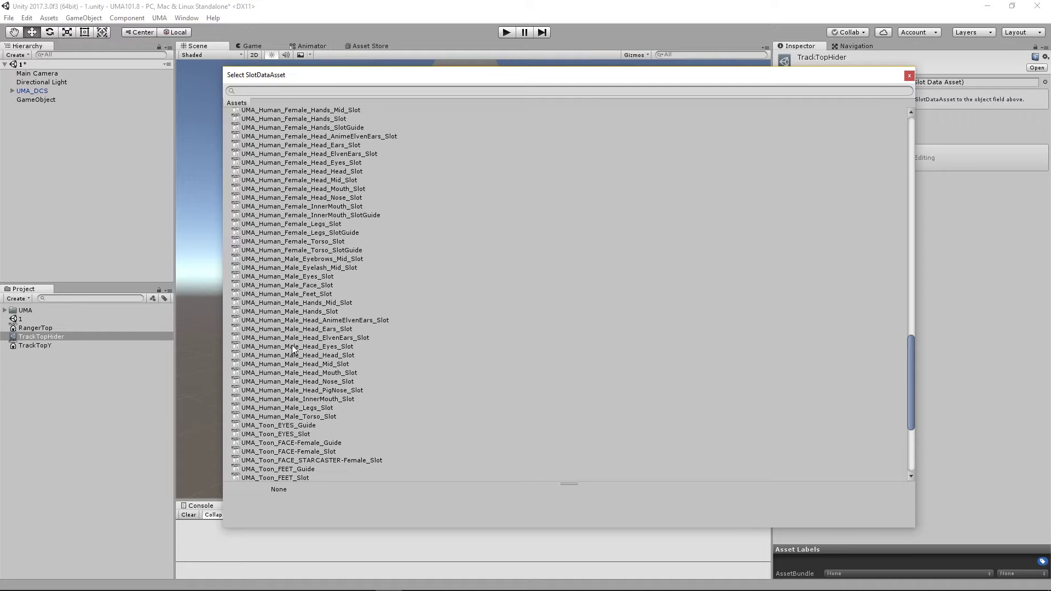
pyautogui.doubleClick(306, 418)
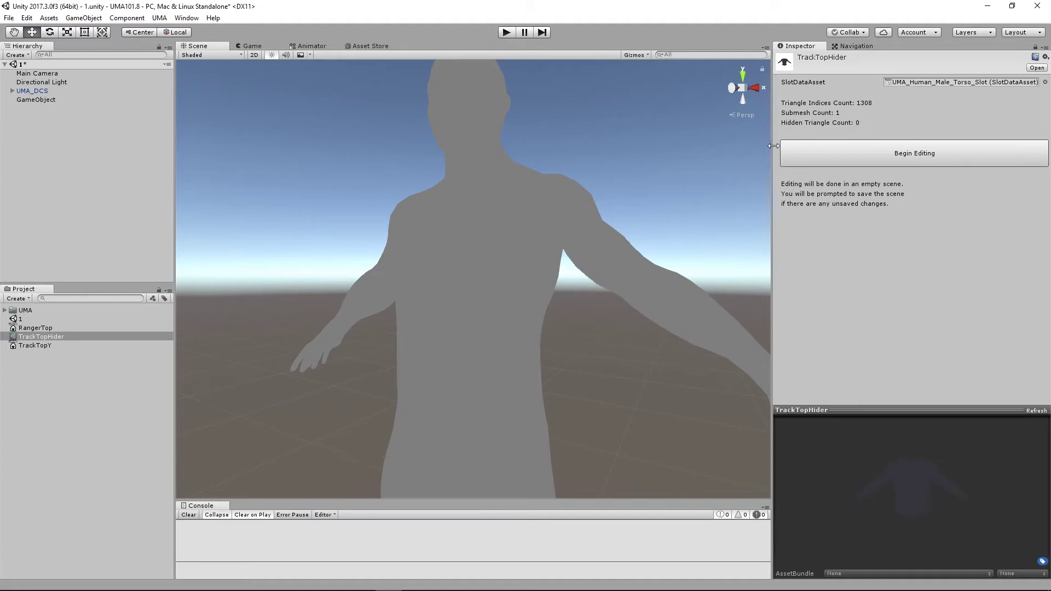
pyautogui.click(911, 156)
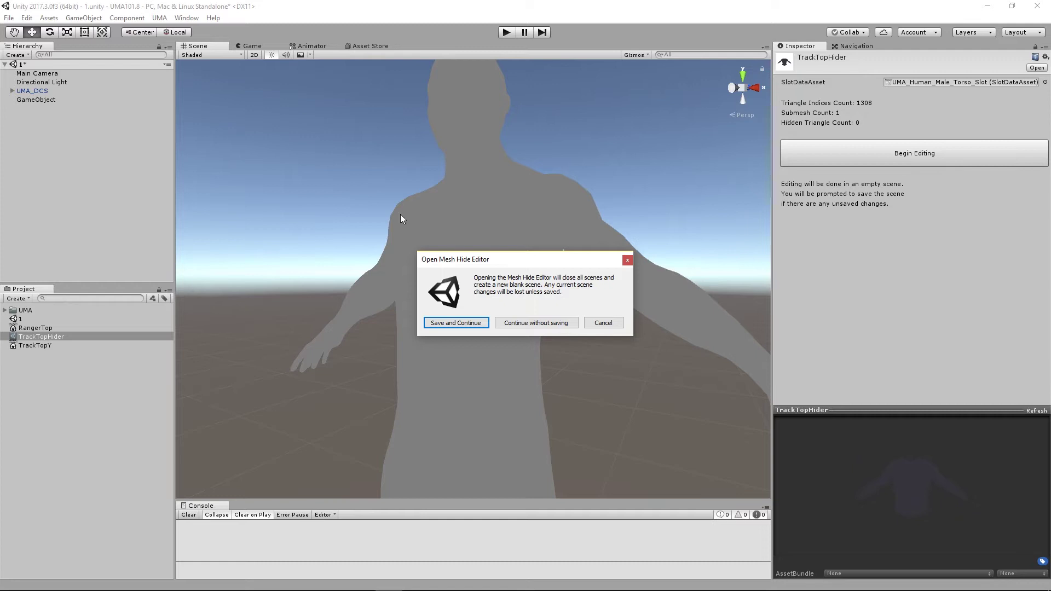
# Paint a 60-triangle patch on the torso's chest front and save it back to TrackTopHider
pyautogui.click(452, 323)
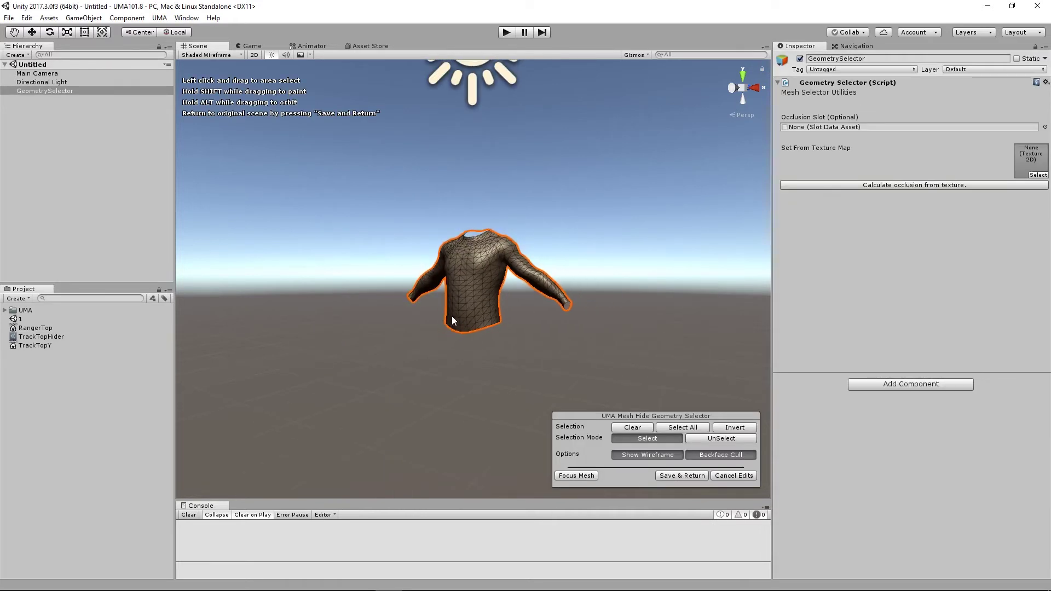
pyautogui.scroll(5, 512, 258)
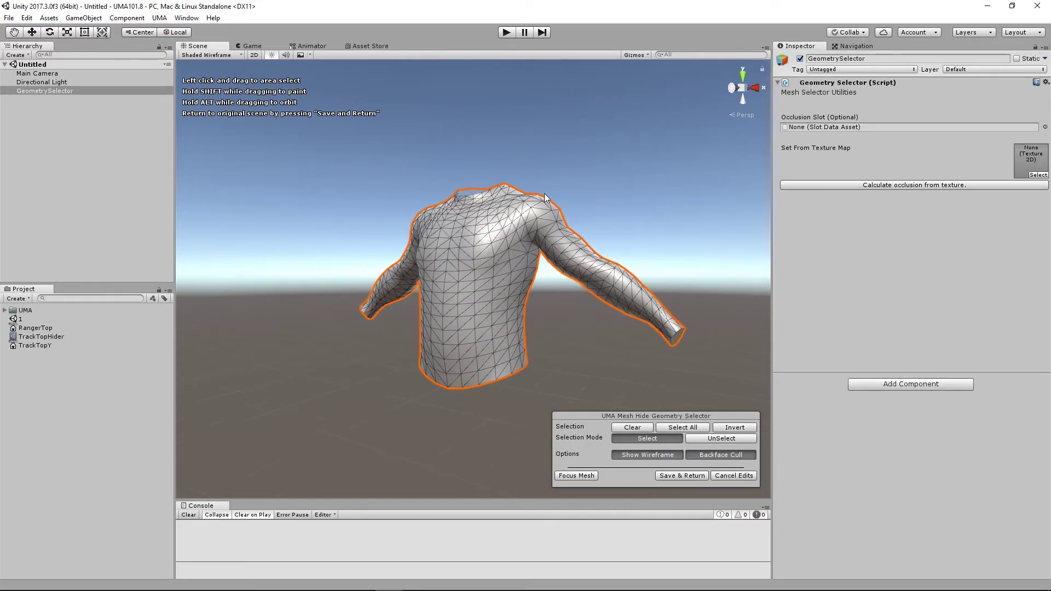
pyautogui.keyDown('alt'); pyautogui.moveTo(575, 178); pyautogui.dragTo(711, 204); pyautogui.keyUp('alt')
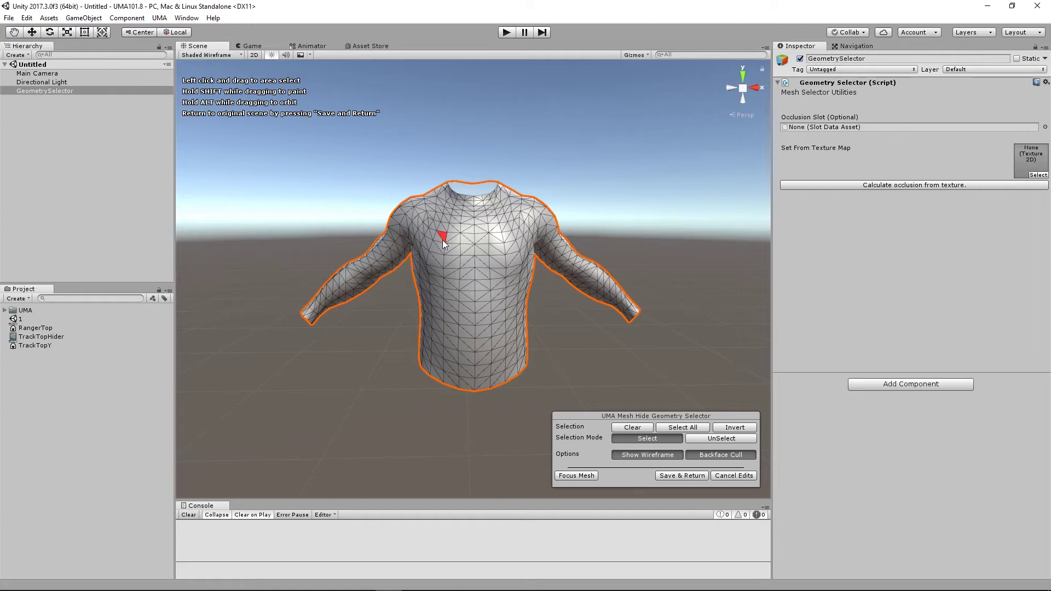
pyautogui.keyDown('shift'); pyautogui.moveTo(442, 260); pyautogui.dragTo(442, 282); pyautogui.keyUp('shift')
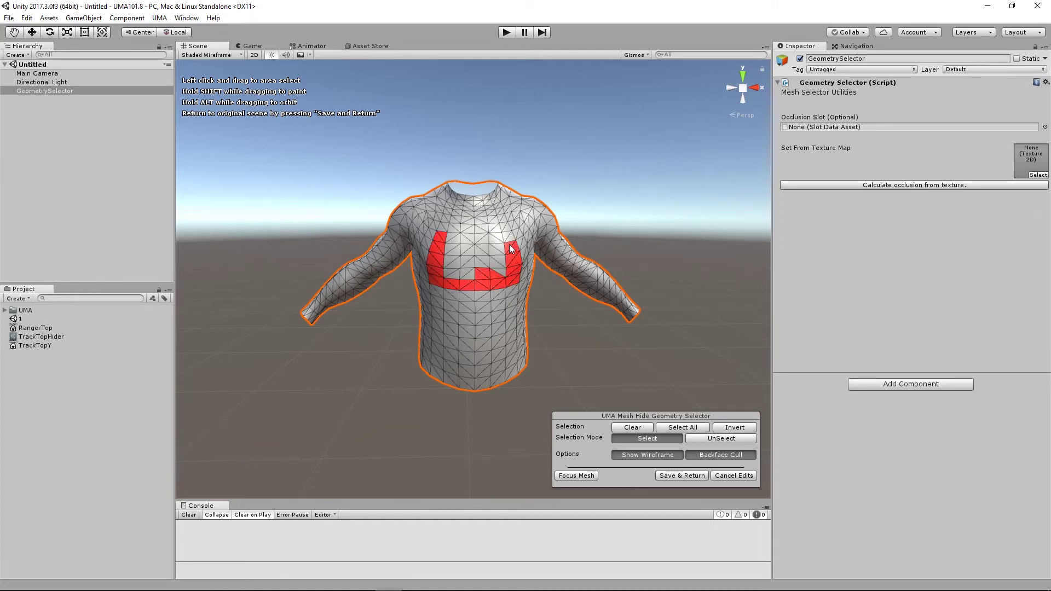
pyautogui.keyDown('shift'); pyautogui.moveTo(509, 244); pyautogui.dragTo(495, 235); pyautogui.keyUp('shift')
pyautogui.moveTo(462, 264)
pyautogui.keyDown('shift'); pyautogui.mouseDown()
pyautogui.moveTo(442, 250)
pyautogui.moveTo(449, 269)
pyautogui.moveTo(440, 245)
pyautogui.moveTo(472, 276)
pyautogui.mouseUp(); pyautogui.keyUp('shift')
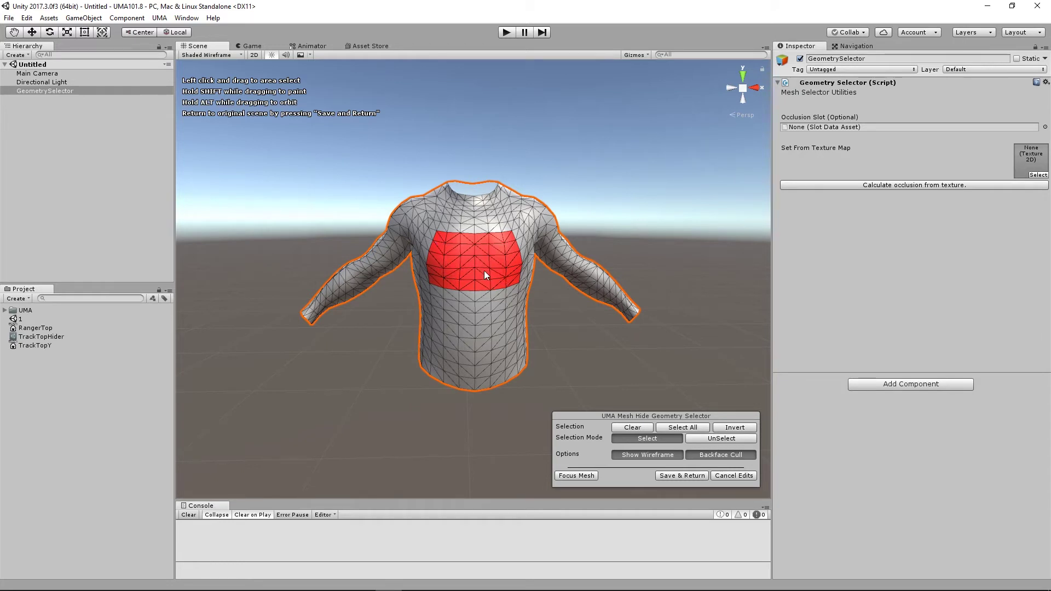
pyautogui.click(718, 439)
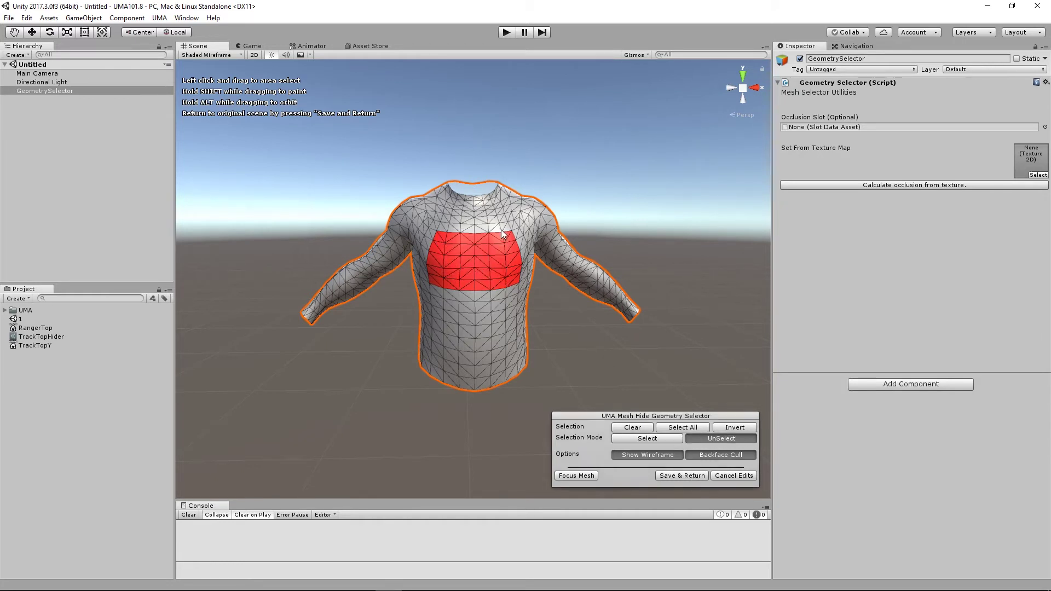
pyautogui.click(638, 438)
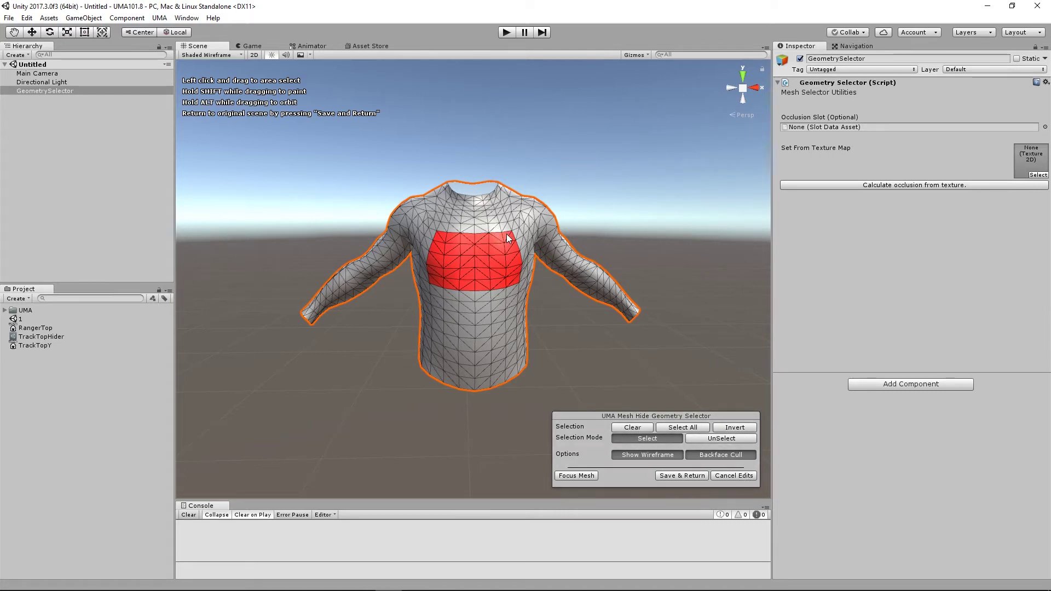
pyautogui.click(676, 476)
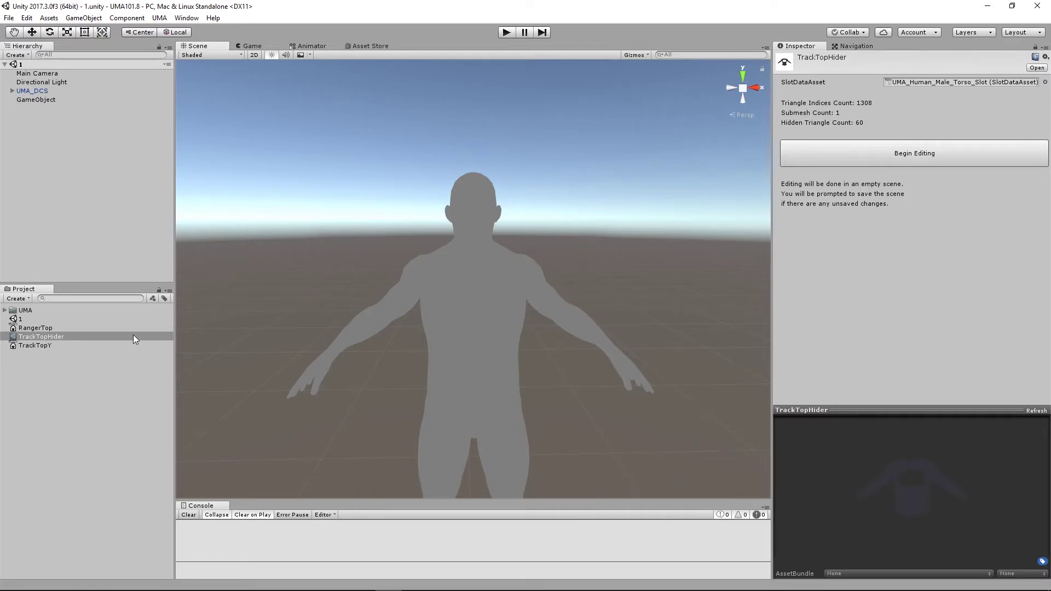
# Assign TrackTopHider to TrackTopY's Mesh Hide Assets and run play mode to view the white tank top
pyautogui.click(874, 159)
pyautogui.click(460, 324)
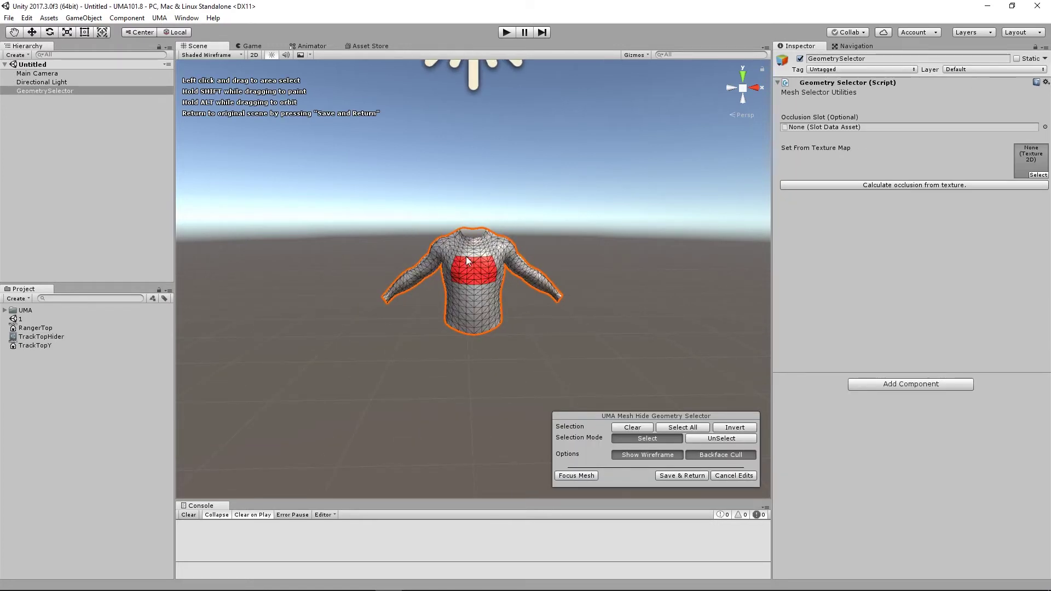
pyautogui.click(691, 479)
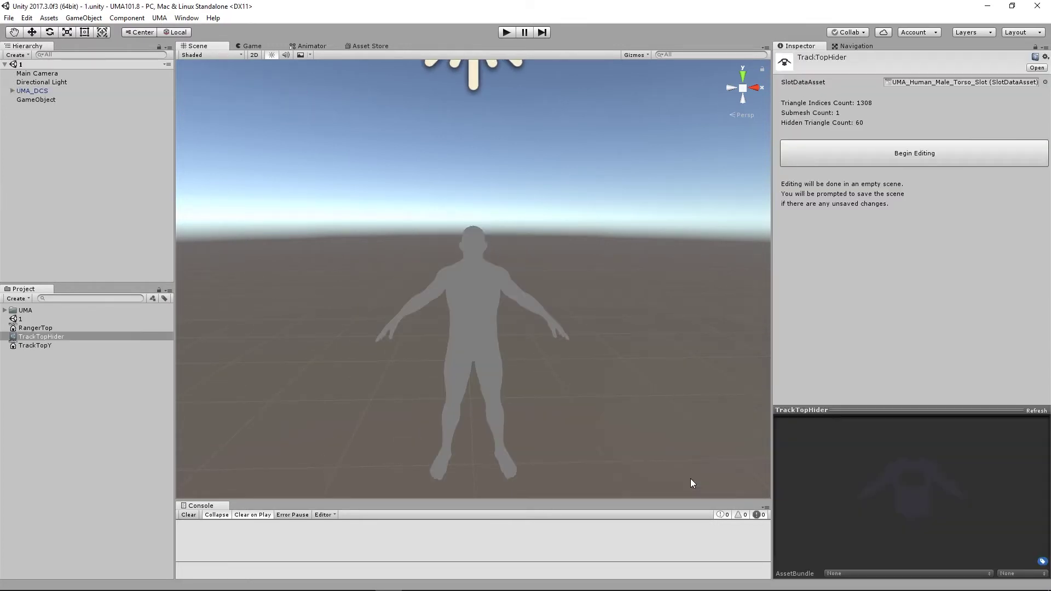
pyautogui.click(30, 345)
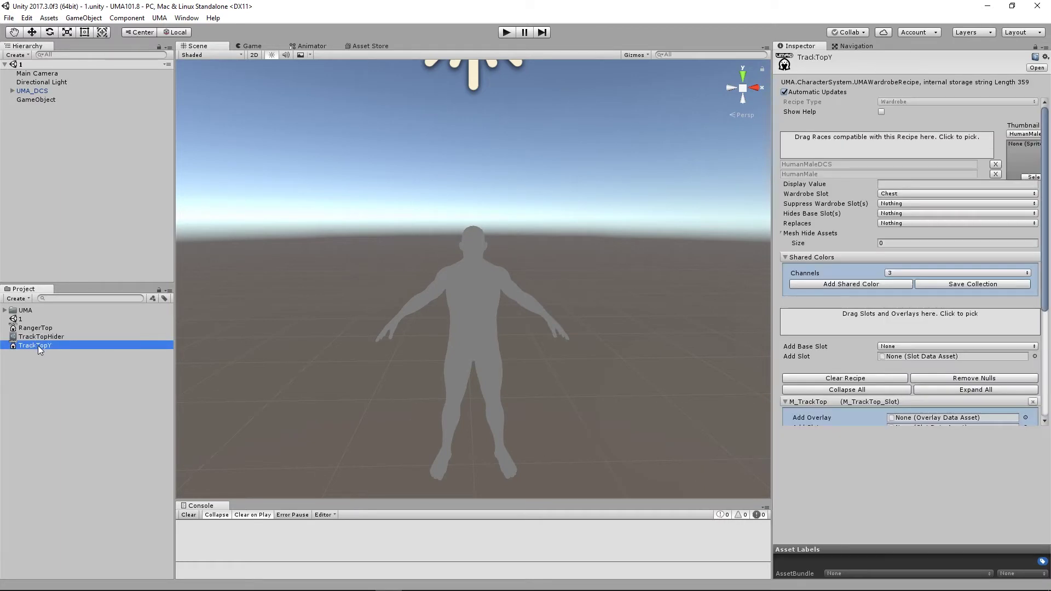
pyautogui.moveTo(40, 344); pyautogui.dragTo(829, 236)
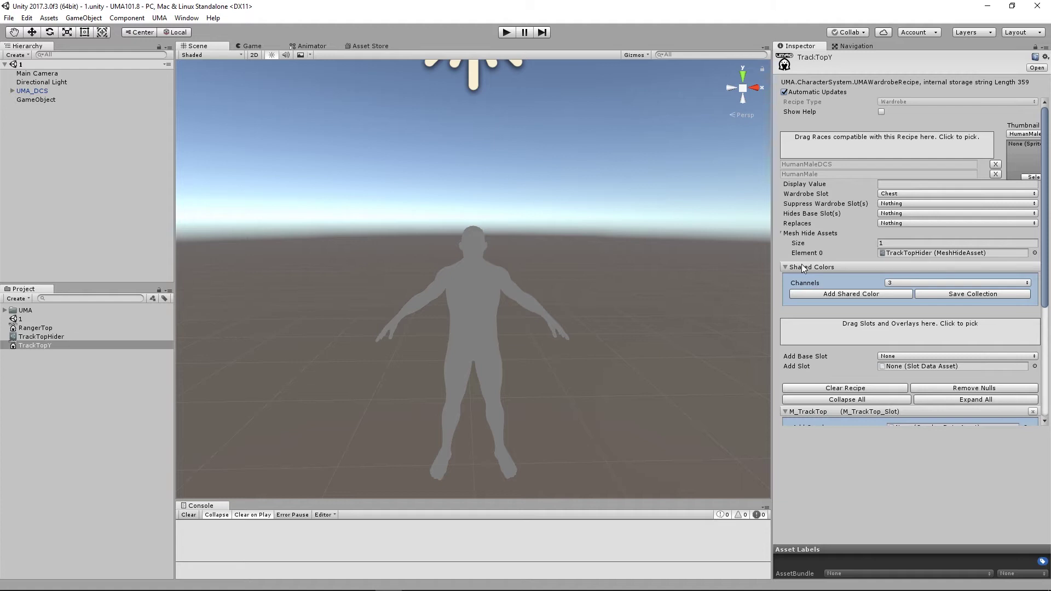
pyautogui.click(507, 32)
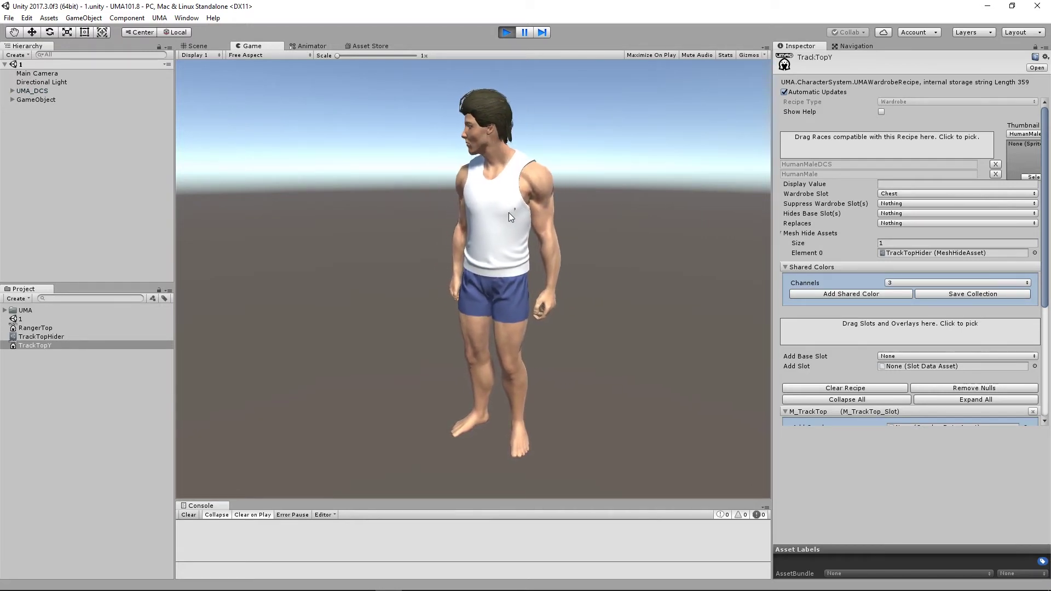
# Reopen TrackTopHider's triangle editor, add left and lower-right chest triangles to reach 96, and save
pyautogui.click(507, 31)
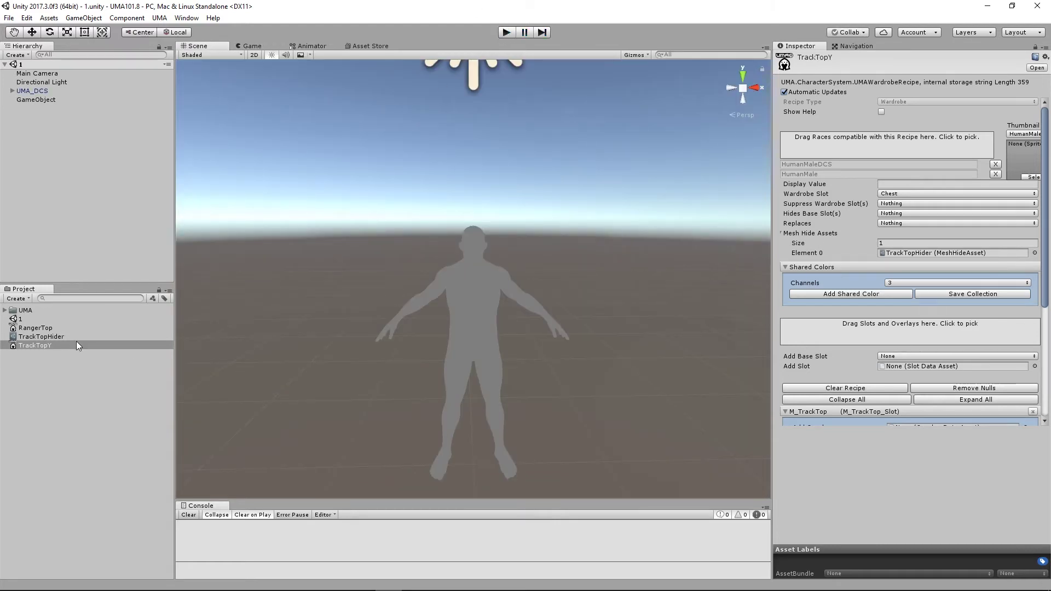
pyautogui.click(38, 337)
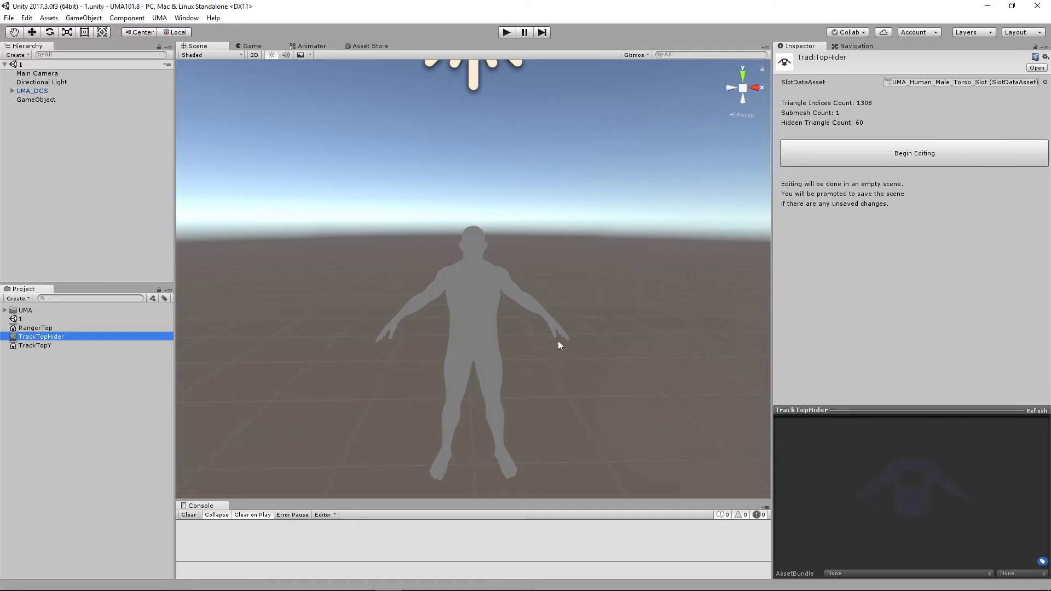
pyautogui.click(827, 165)
pyautogui.click(478, 326)
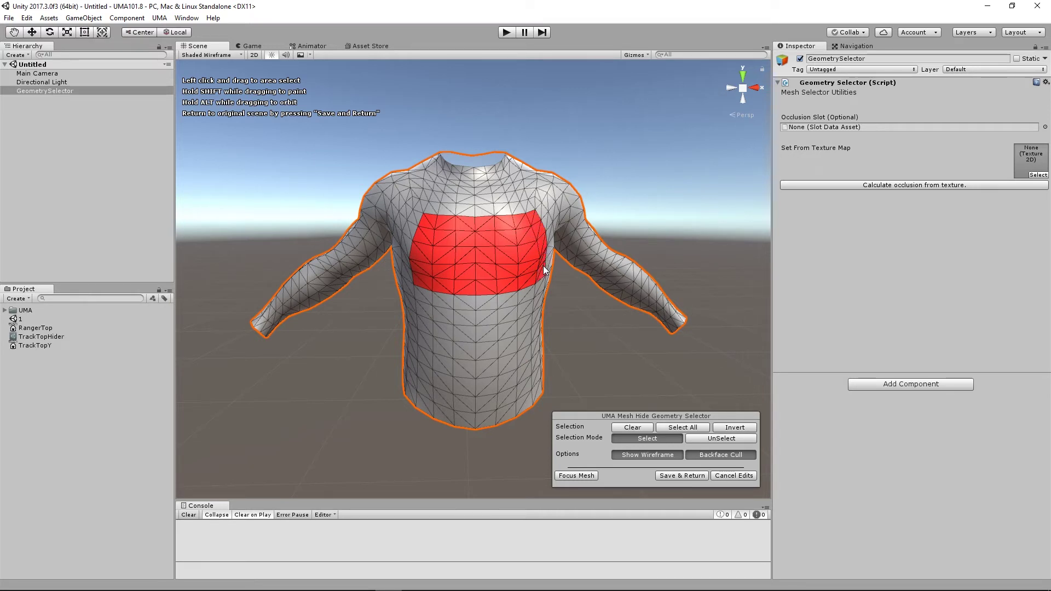
pyautogui.click(408, 255)
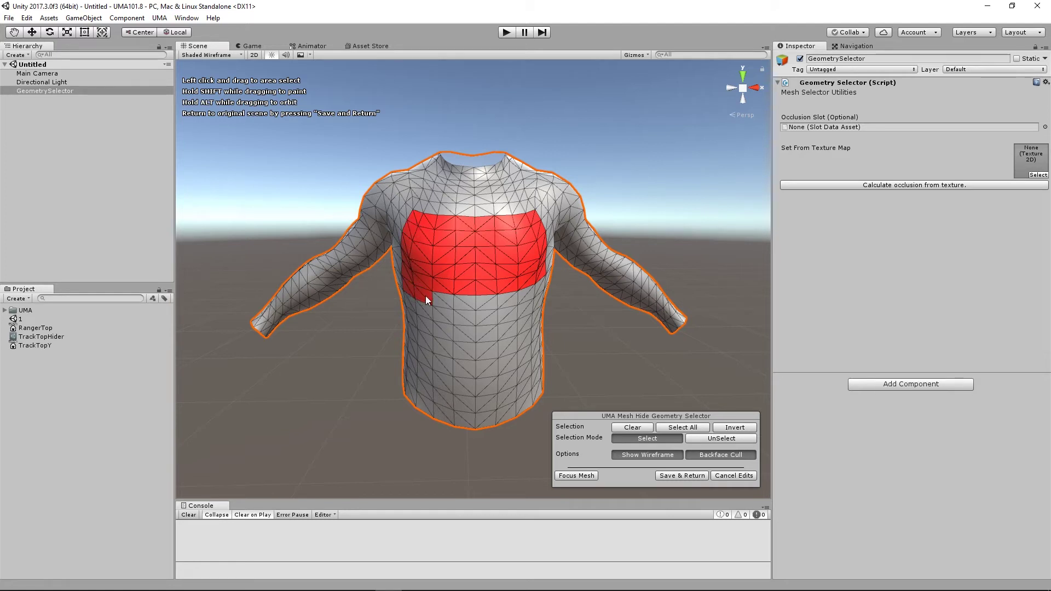
pyautogui.click(523, 299)
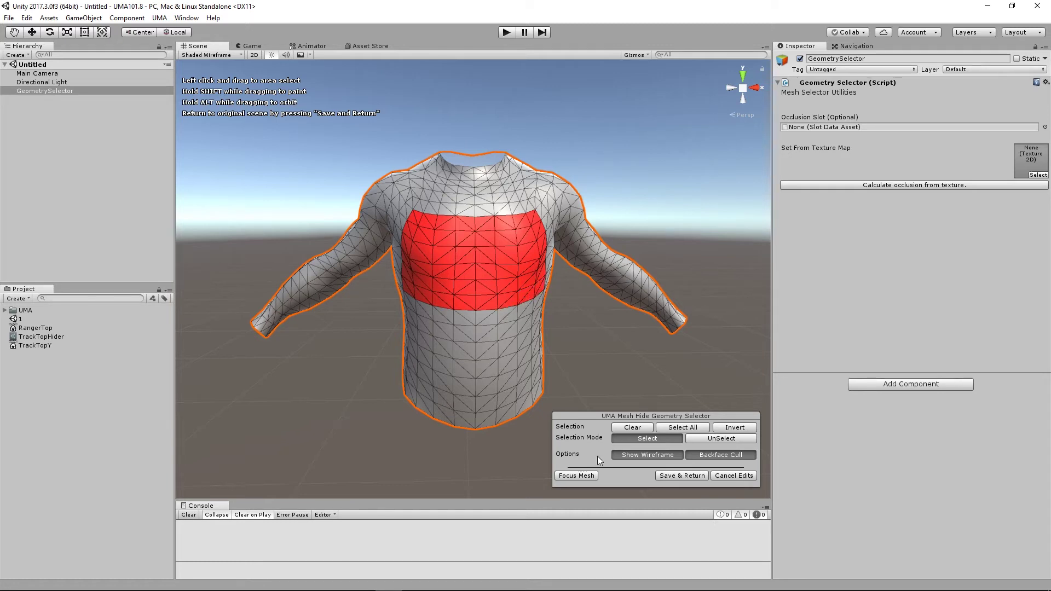
pyautogui.click(666, 478)
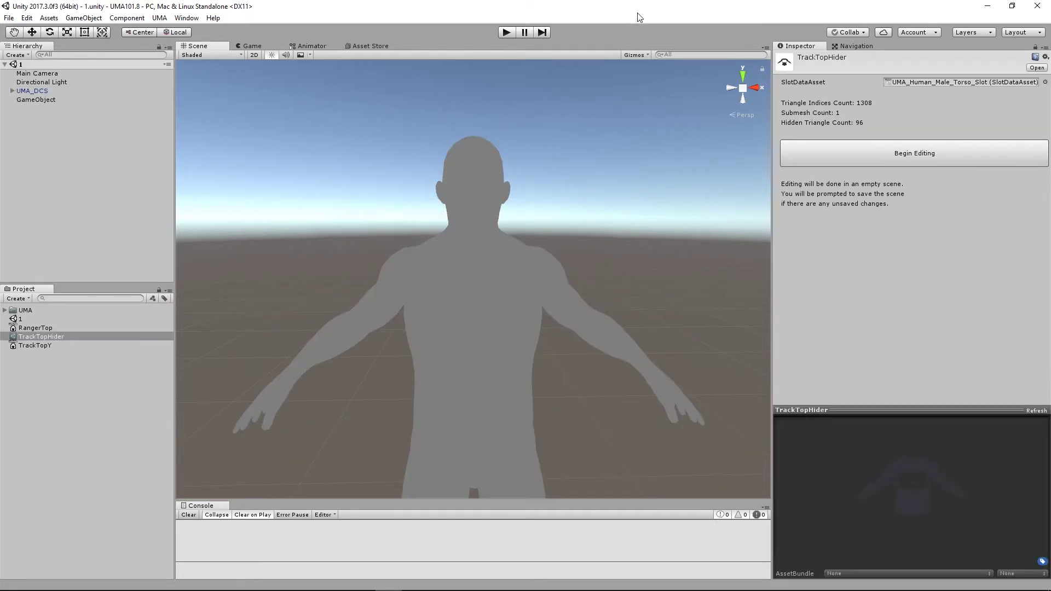
# Test the 96-triangle hider in play mode, then reopen TrackTopHider in the mesh hide editor
pyautogui.click(505, 31)
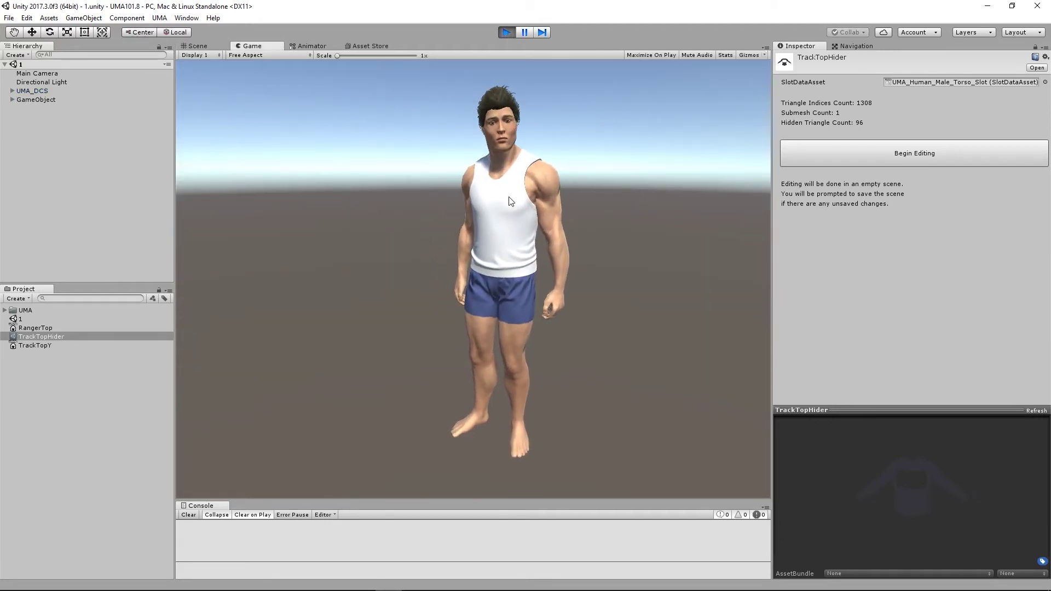
pyautogui.click(507, 32)
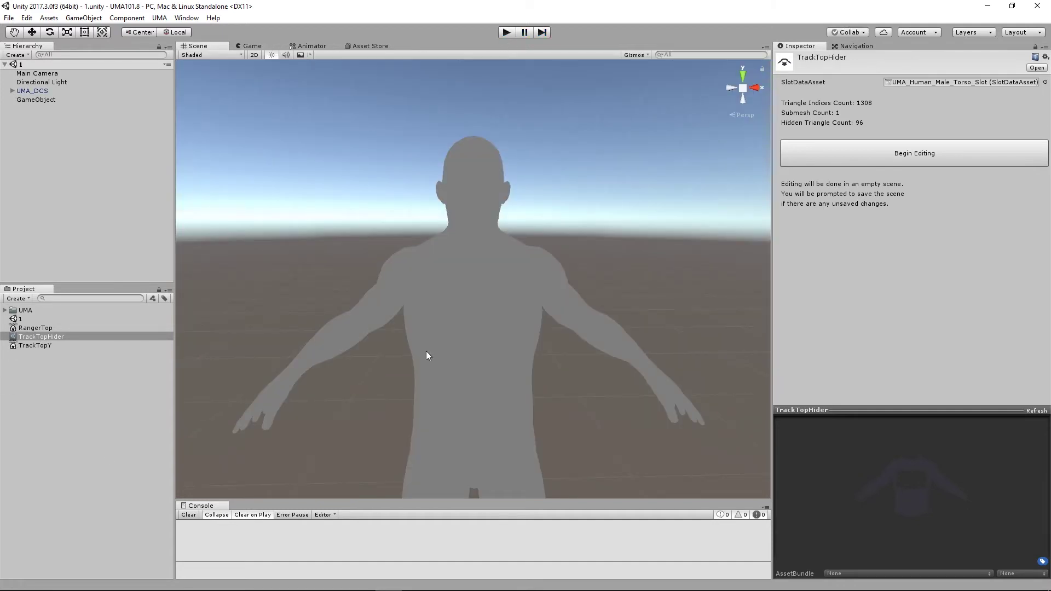
pyautogui.click(902, 149)
pyautogui.click(480, 322)
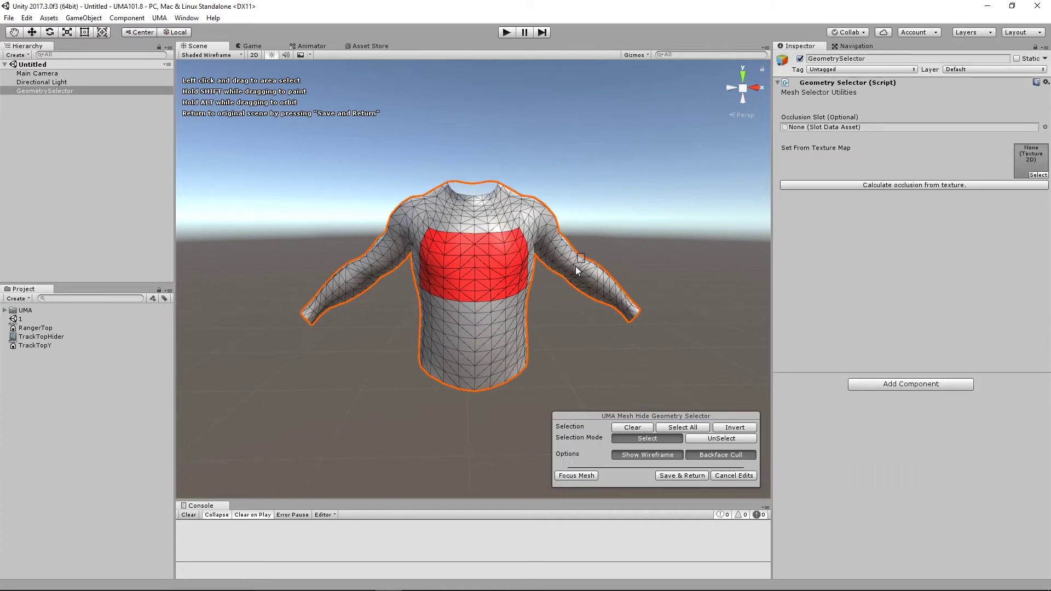
# Save TrackTopHider's 131-triangle selection and test the tank top briefly in play mode
pyautogui.click(674, 478)
pyautogui.click(508, 34)
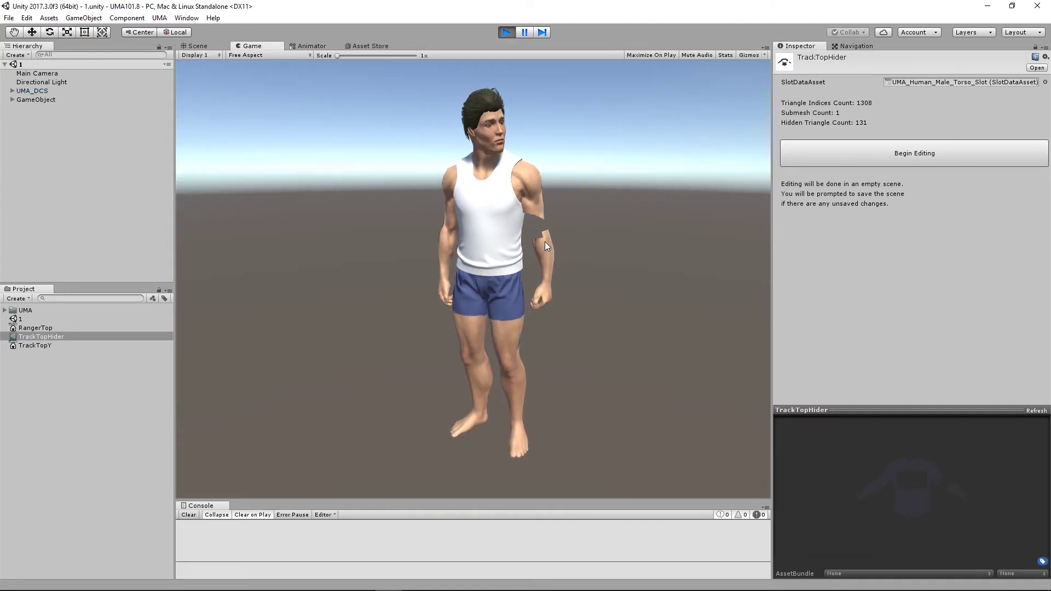
pyautogui.click(507, 32)
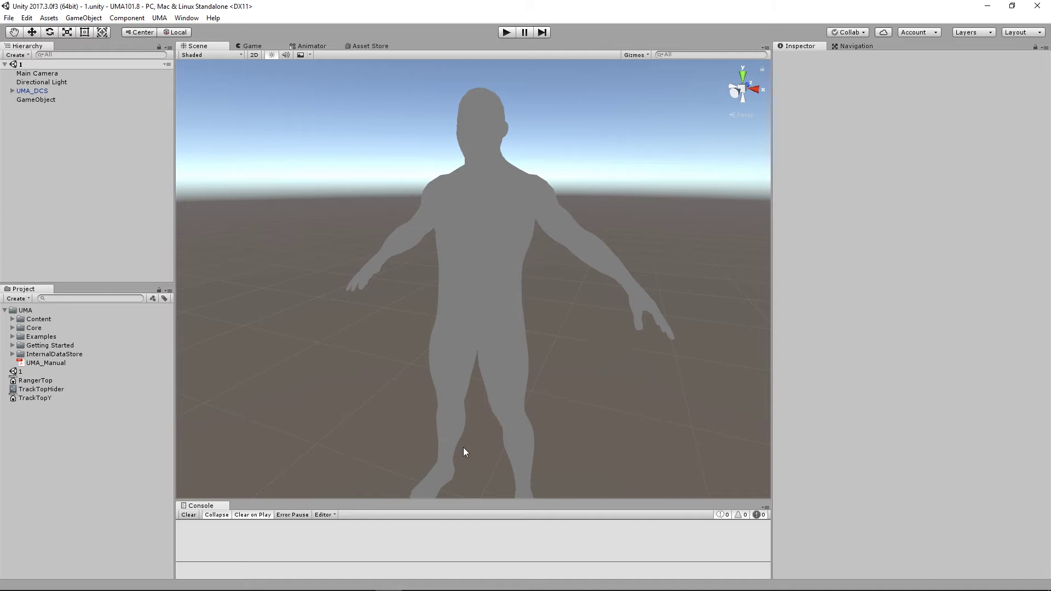
# Select GameObject and bring up the RangerTop wardrobe recipe in the Inspector
pyautogui.click(33, 329)
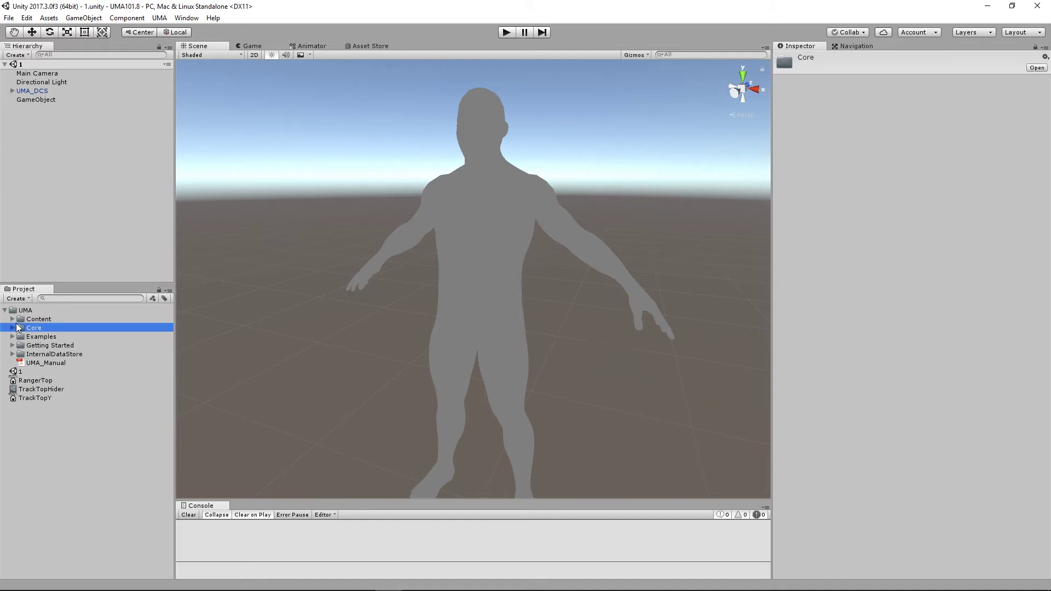
pyautogui.click(12, 318)
pyautogui.click(19, 337)
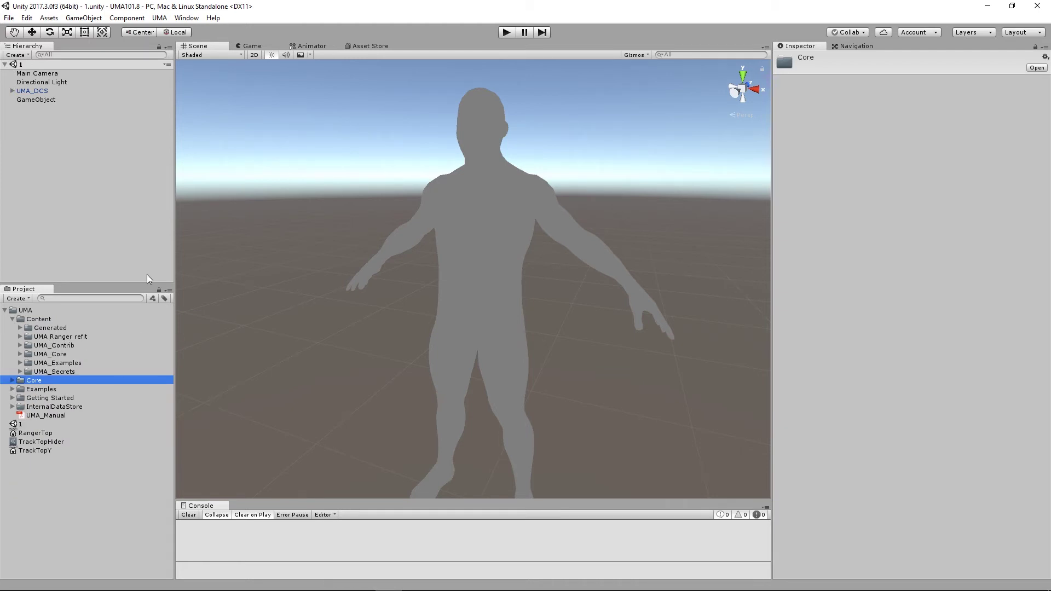
pyautogui.click(57, 100)
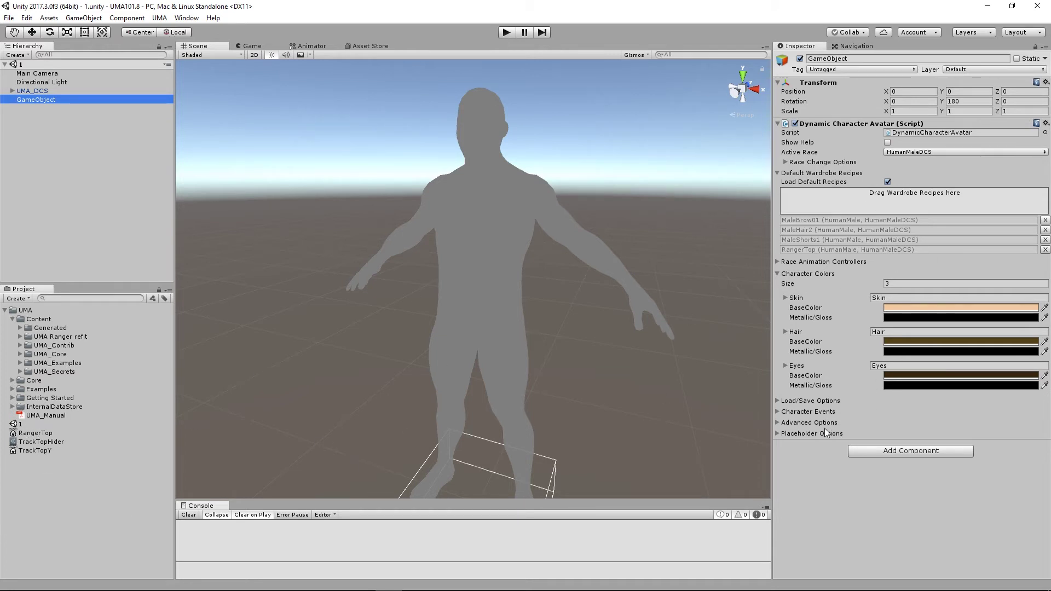
pyautogui.click(37, 433)
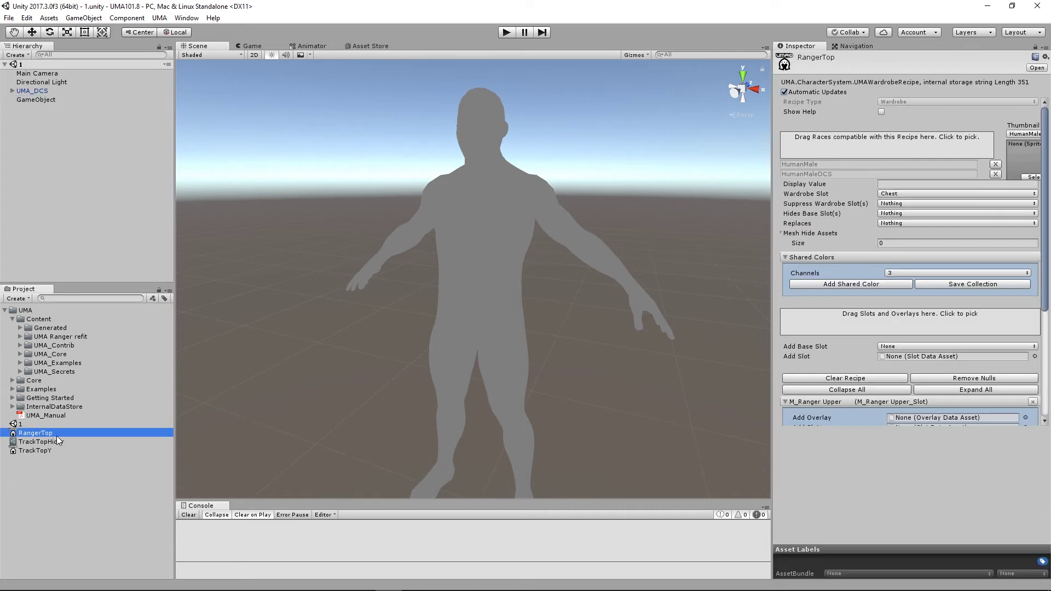
pyautogui.moveTo(1046, 284); pyautogui.dragTo(1047, 385)
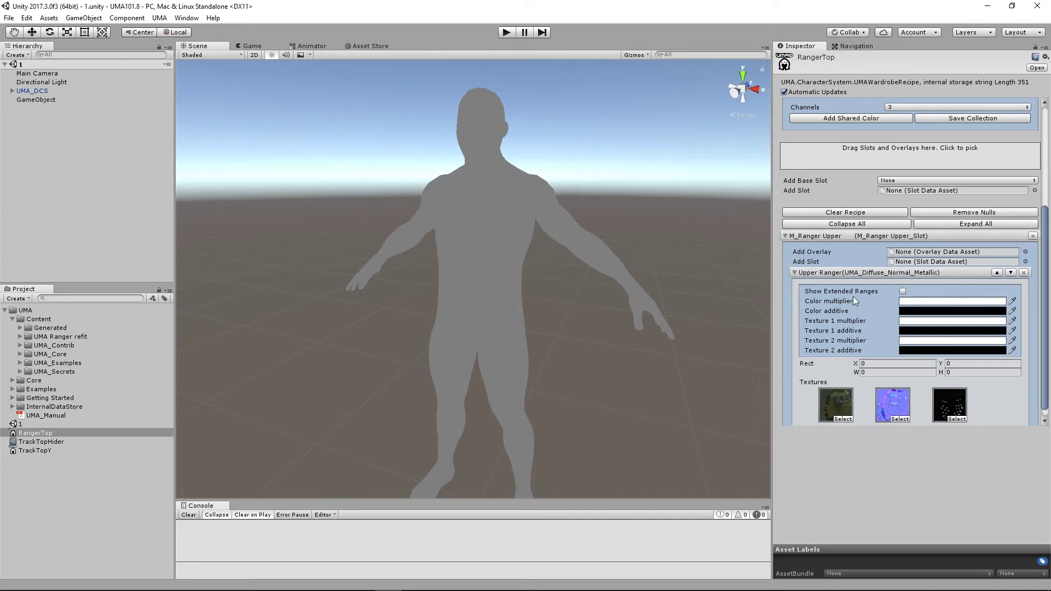
# Run the scene and orbit the vested character front and back, spotting skin at the waist
pyautogui.click(514, 33)
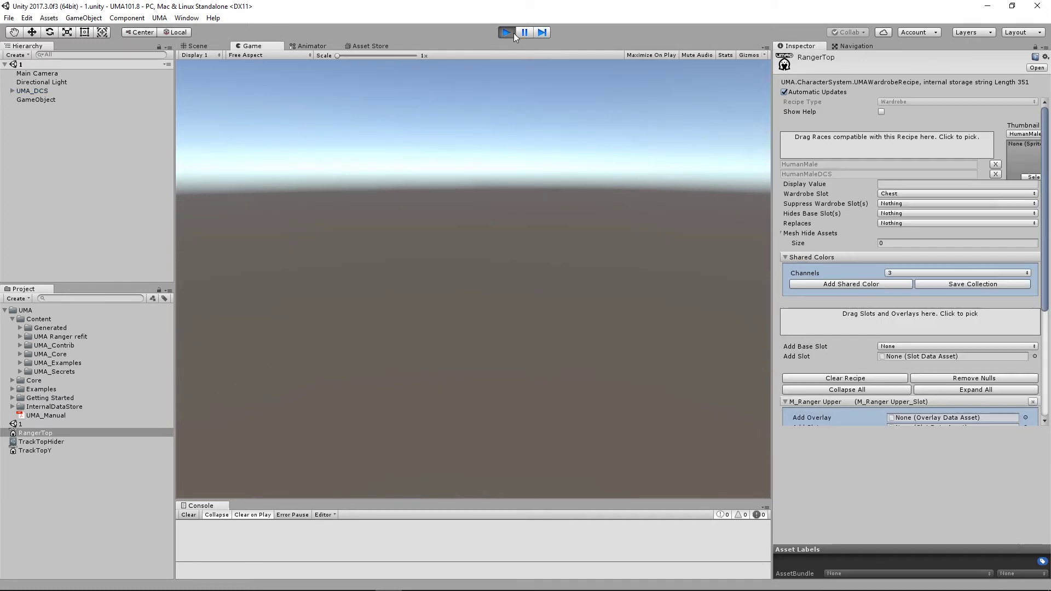
pyautogui.click(197, 46)
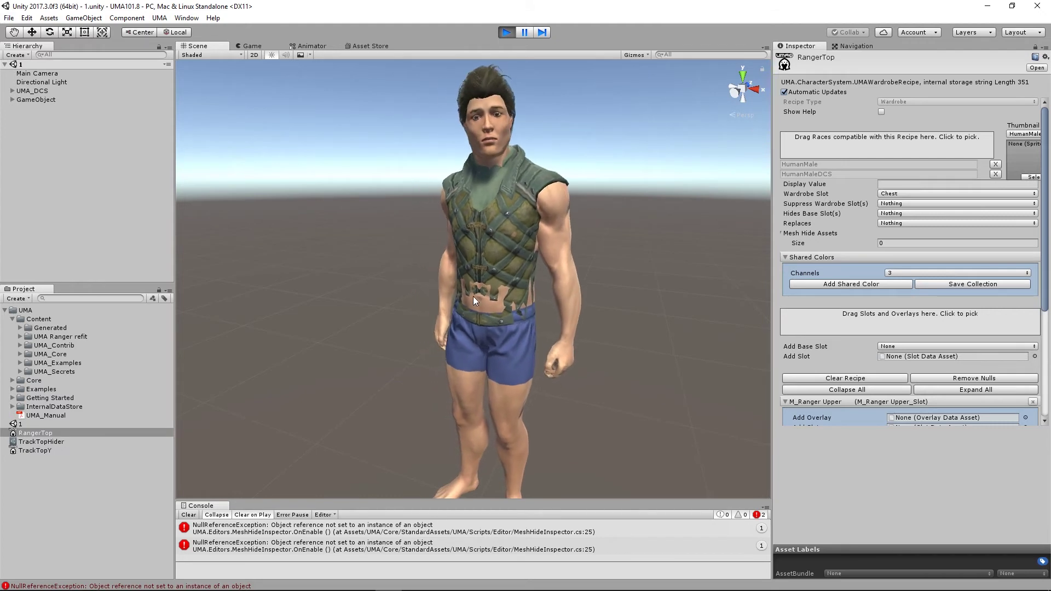
pyautogui.press('alt')
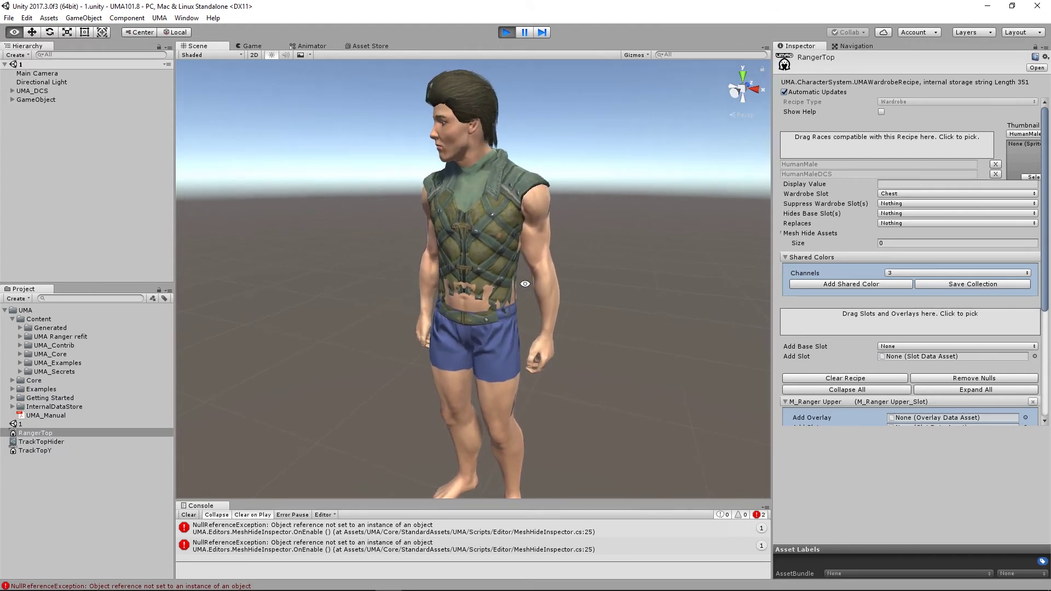
pyautogui.keyDown('alt'); pyautogui.moveTo(525, 284); pyautogui.dragTo(274, 293); pyautogui.keyUp('alt')
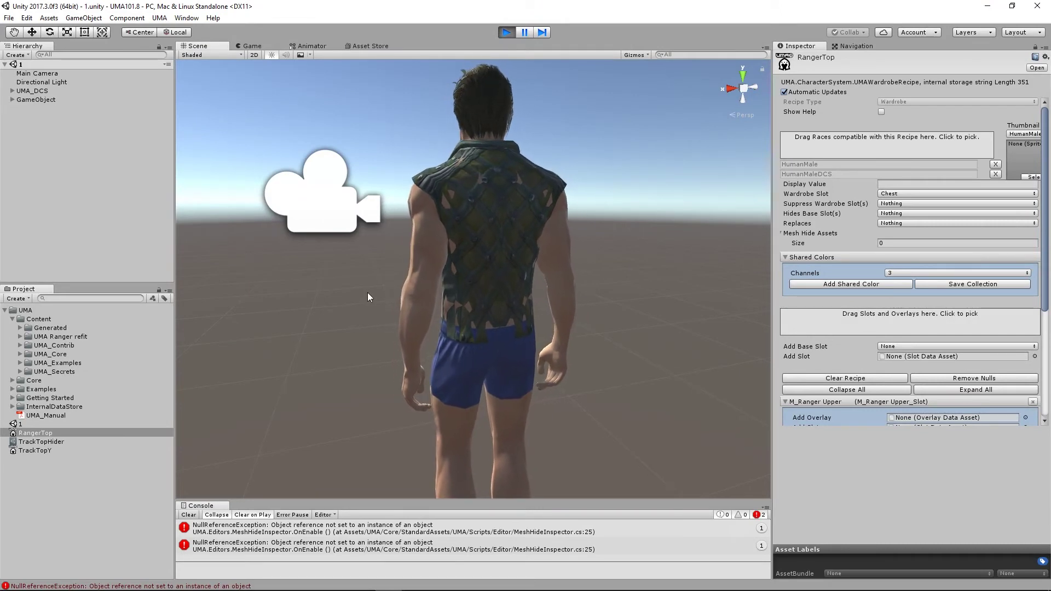
pyautogui.keyDown('alt'); pyautogui.moveTo(356, 293); pyautogui.dragTo(776, 304); pyautogui.keyUp('alt')
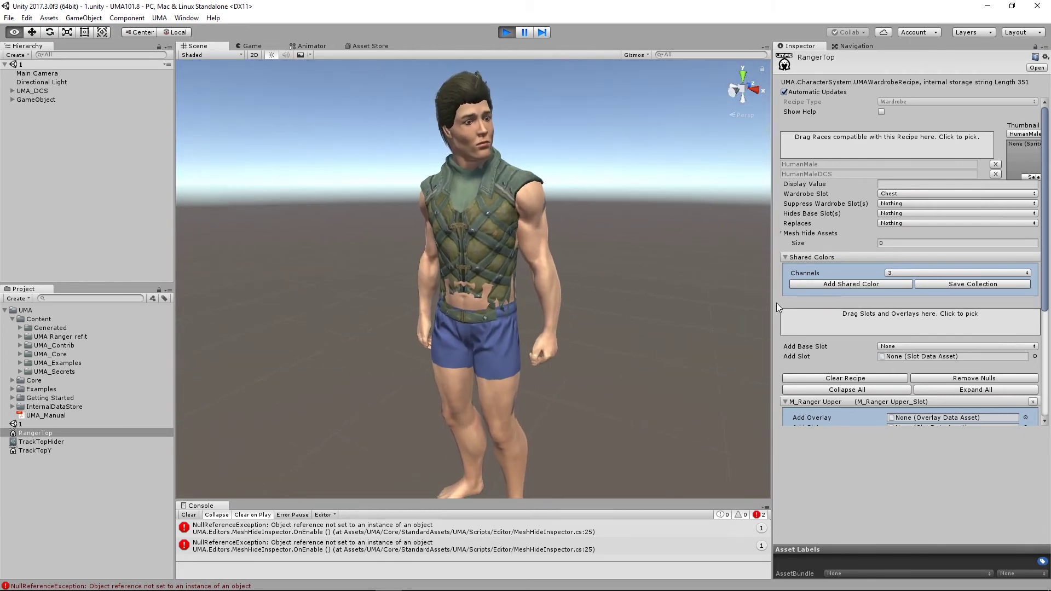
# Stop play mode and create a new Mesh Hide Asset named RangerHider
pyautogui.click(506, 32)
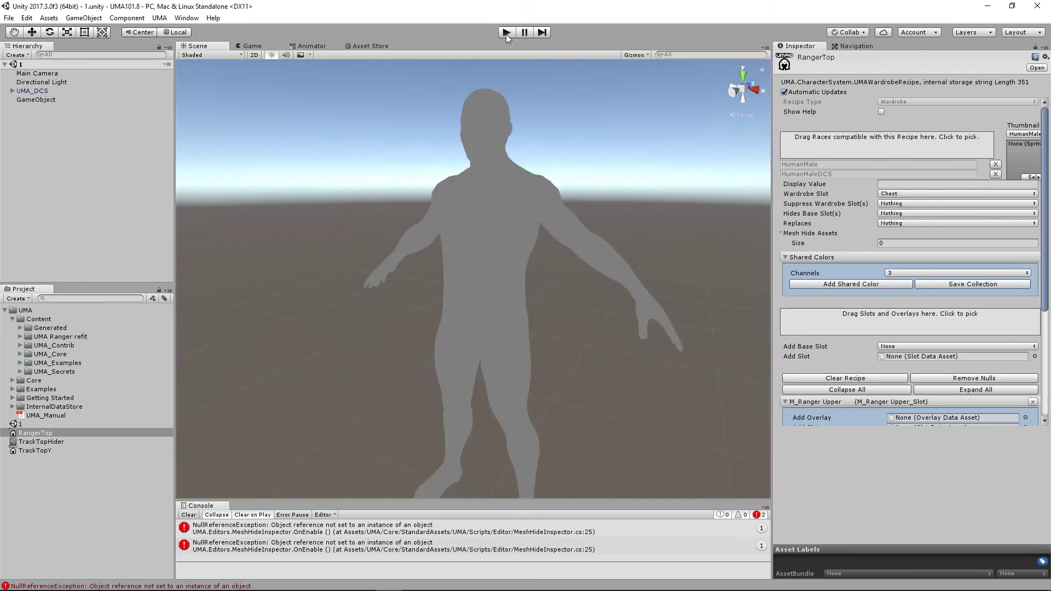
pyautogui.click(31, 434)
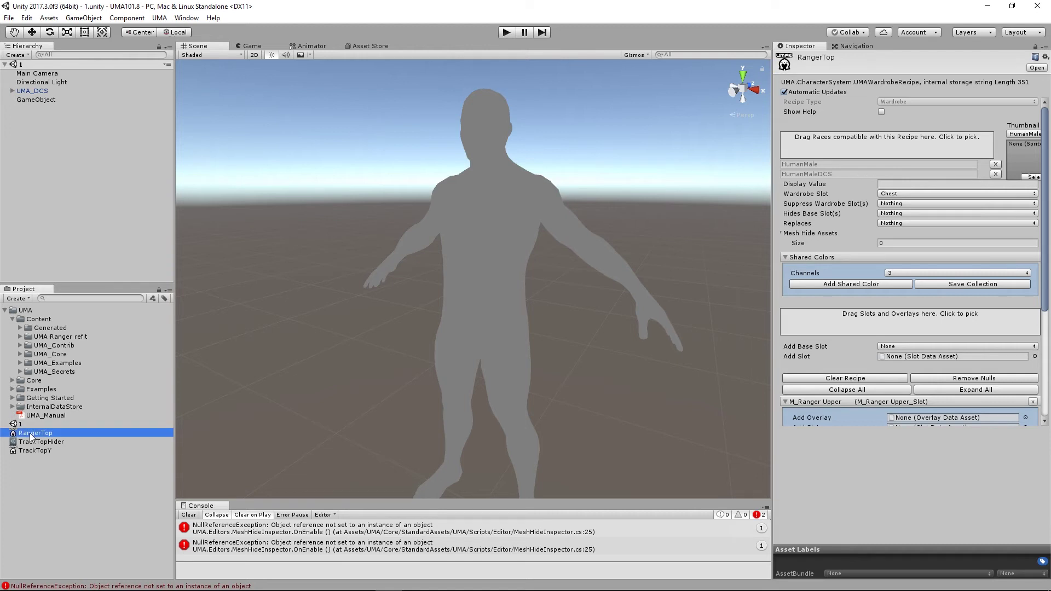
pyautogui.click(48, 470)
pyautogui.rightClick(48, 469)
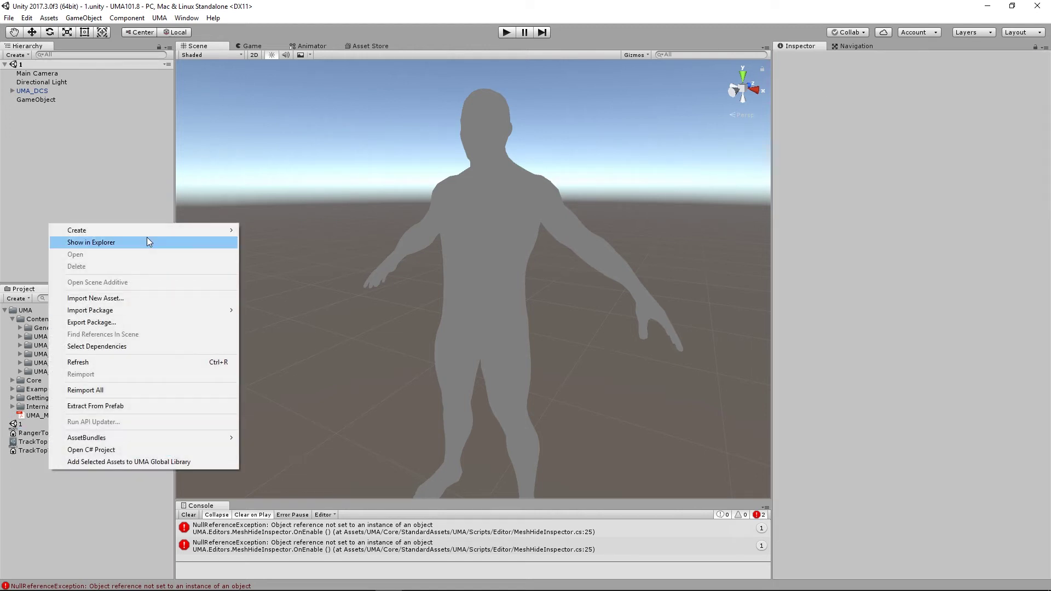
pyautogui.moveTo(153, 230)
pyautogui.moveTo(308, 572)
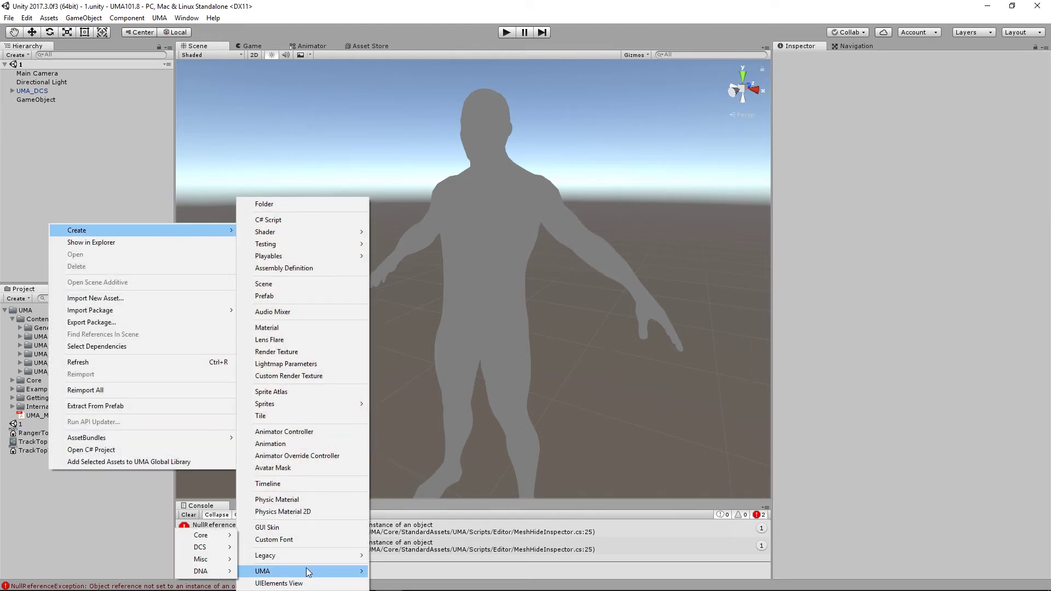
pyautogui.moveTo(208, 559)
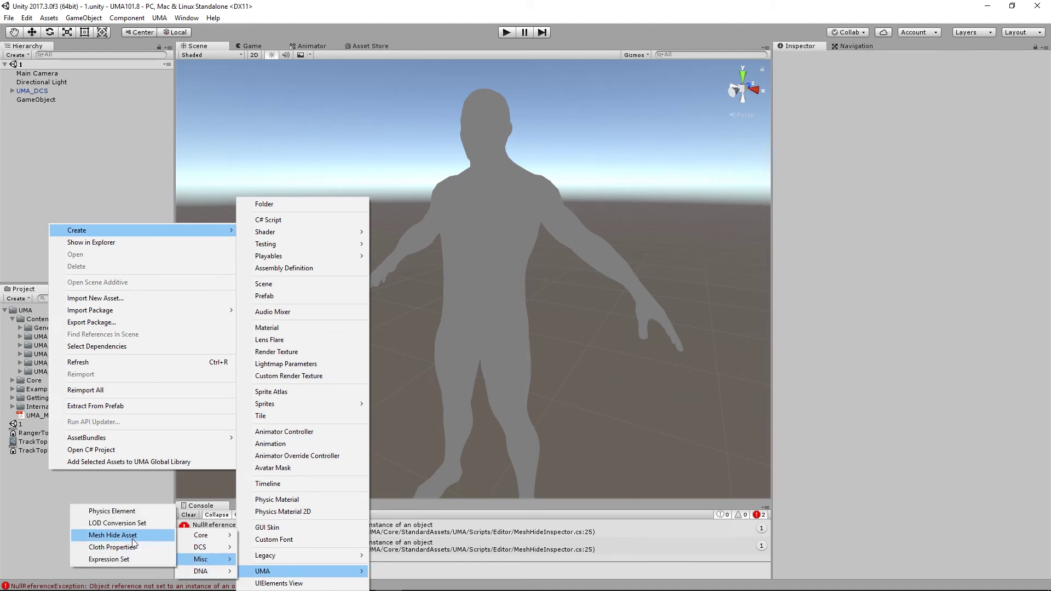
pyautogui.click(132, 535)
pyautogui.press('Return')
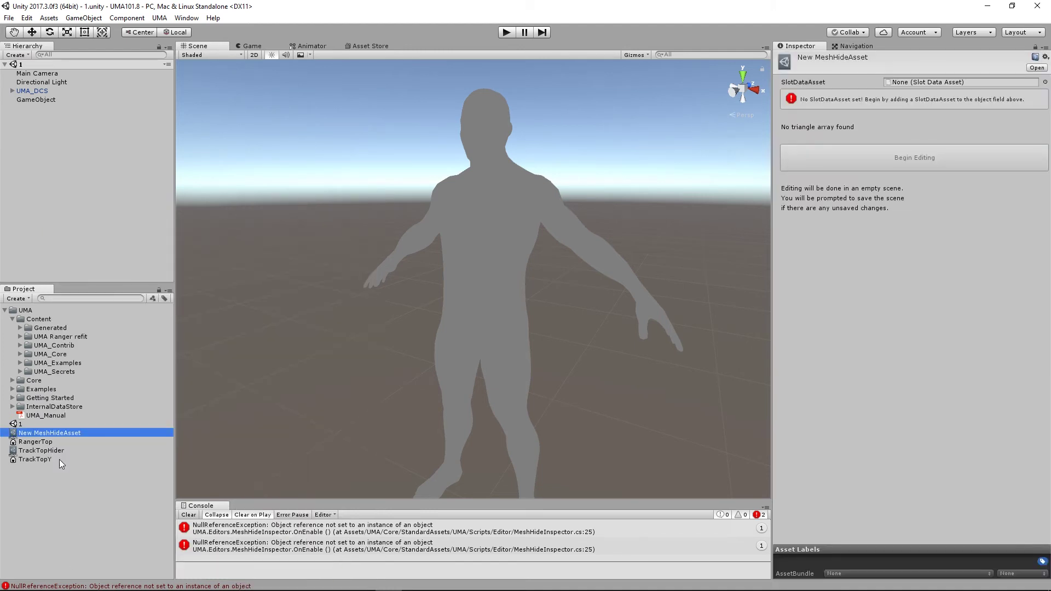
pyautogui.click(85, 433)
pyautogui.write('RangerHider')
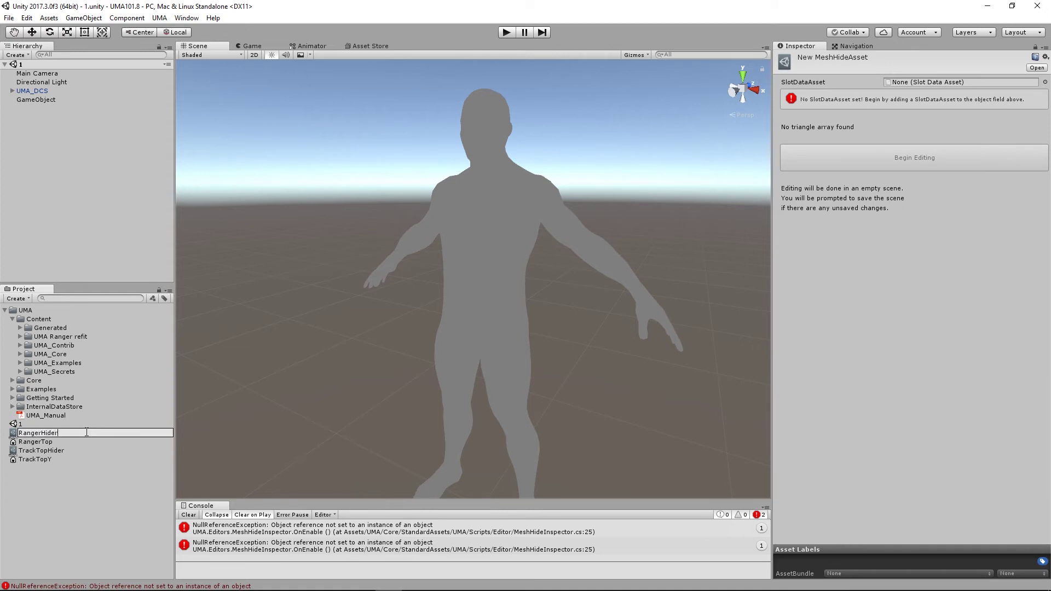
pyautogui.press('Return')
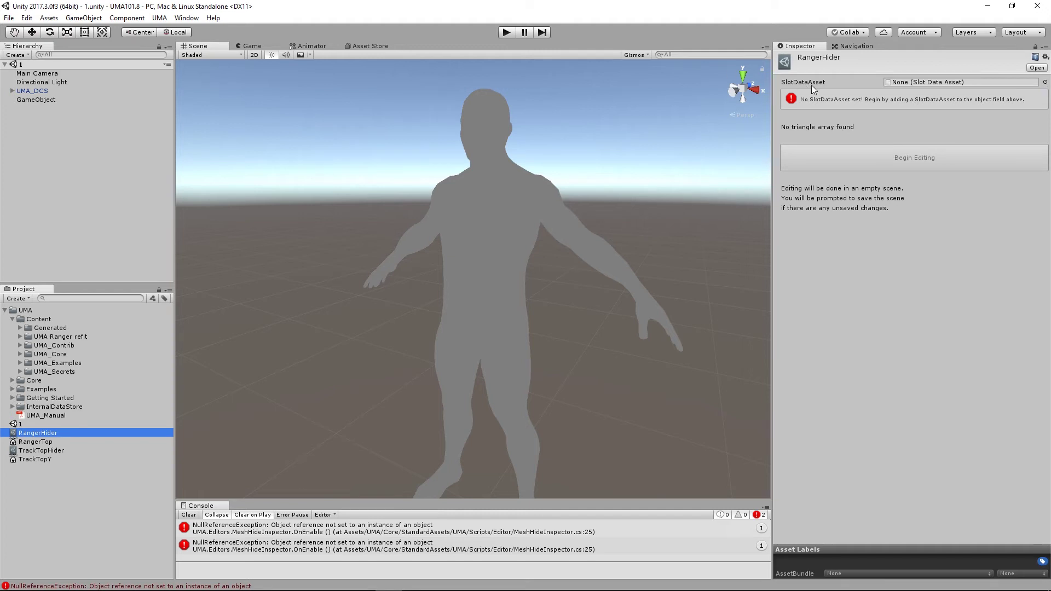
# Set RangerHider's slot data asset to UMA_Human_Male_Torso_Slot
pyautogui.click(1044, 83)
pyautogui.moveTo(912, 137); pyautogui.dragTo(886, 394)
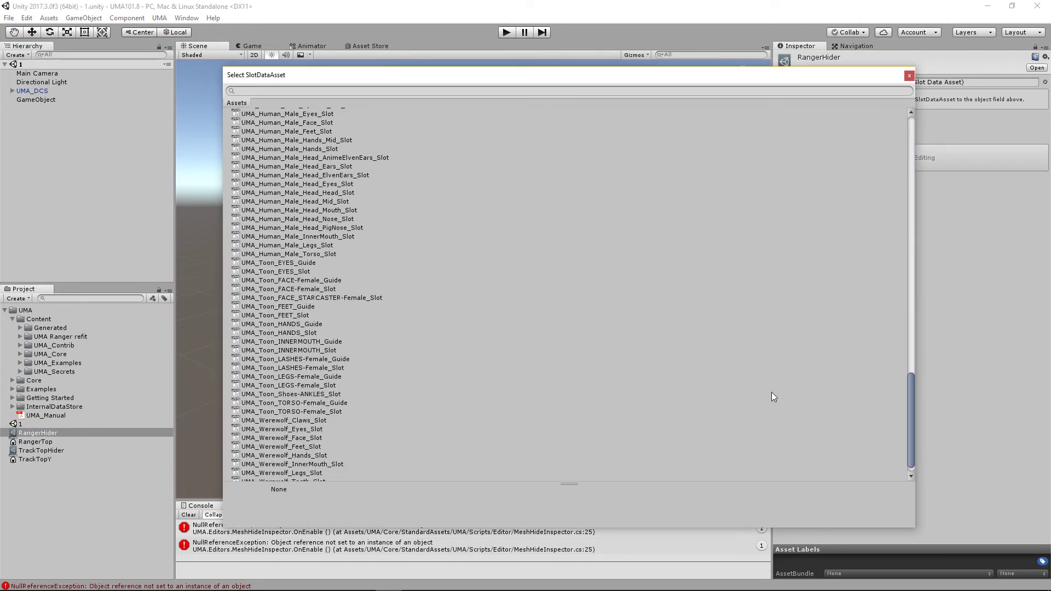
pyautogui.doubleClick(283, 253)
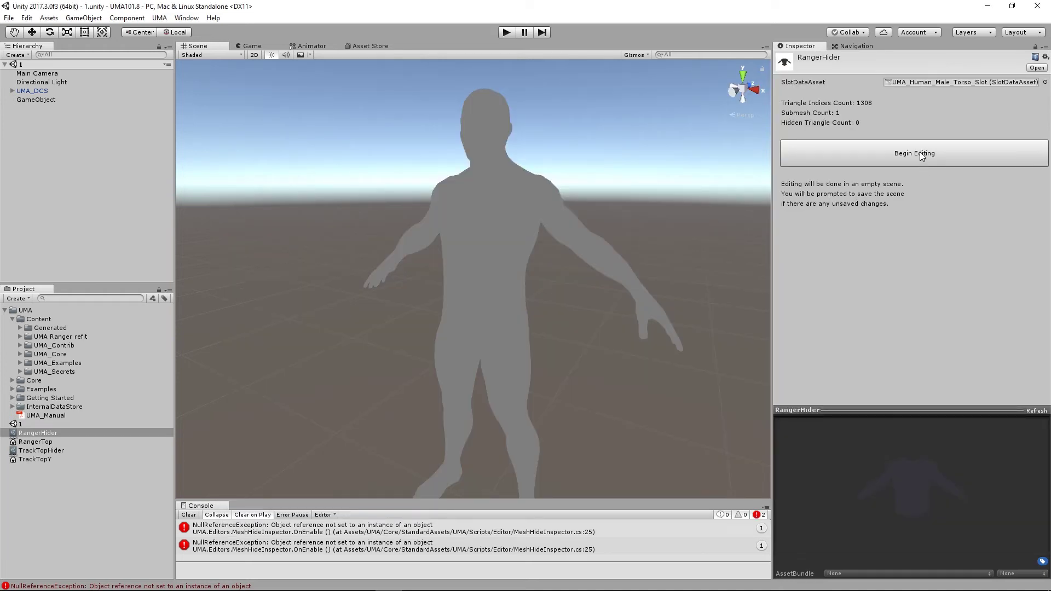
# Begin hide editing on RangerHider's torso mesh, saving the current scene, and zoom in
pyautogui.click(919, 155)
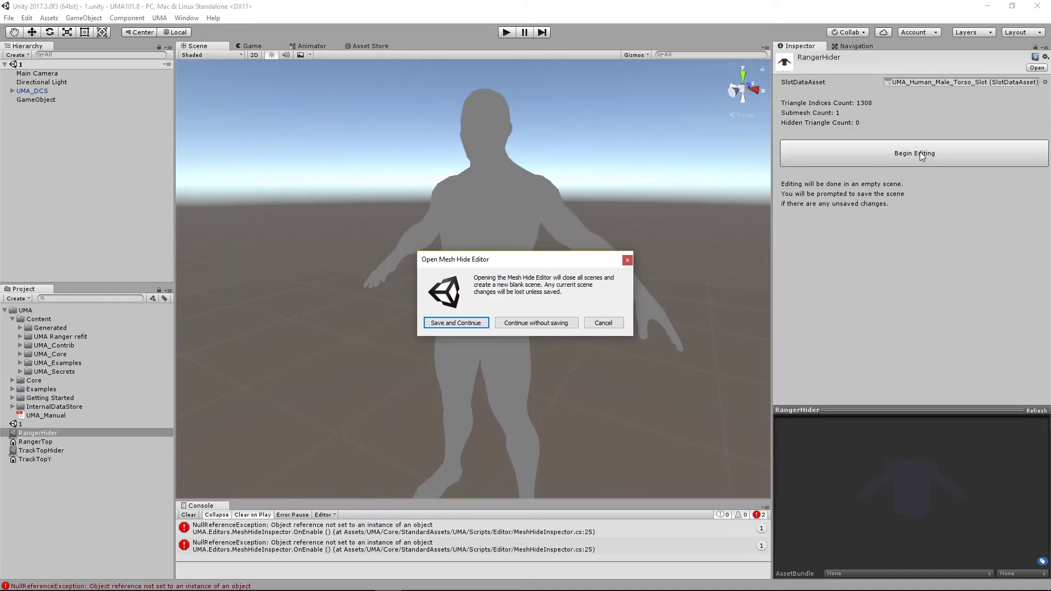
pyautogui.click(466, 322)
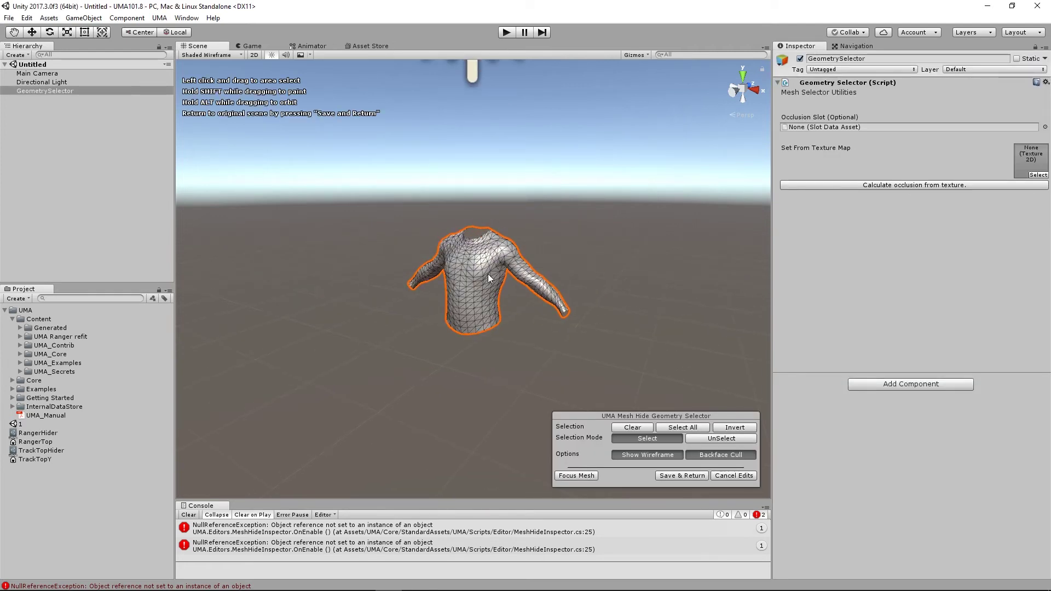
pyautogui.scroll(5, 509, 326)
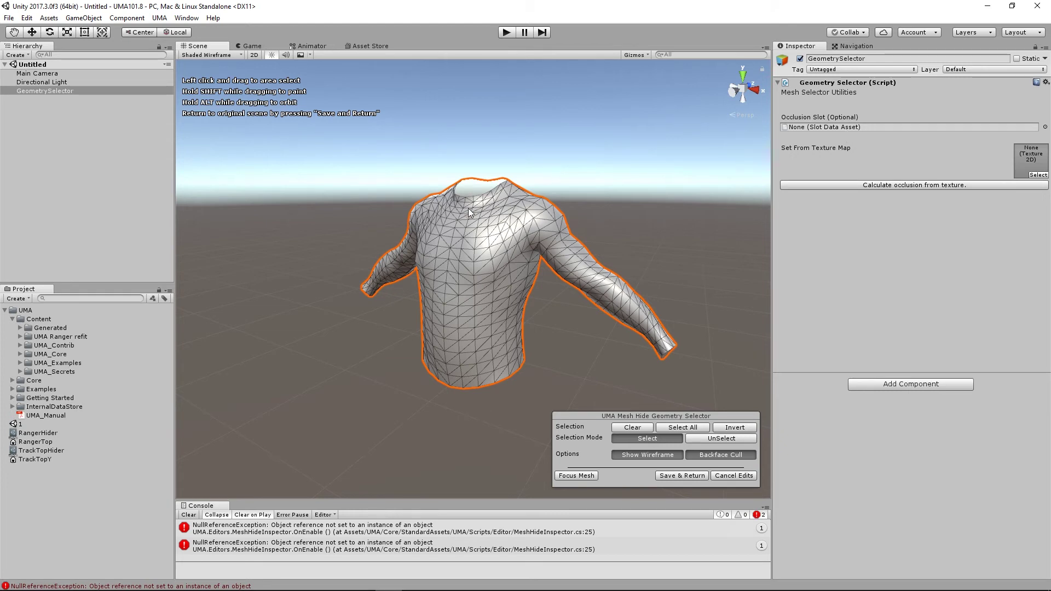
# Use M_Ranger Upper_Slot as the occlusion slot and box-select the torso faces beneath it
pyautogui.click(19, 336)
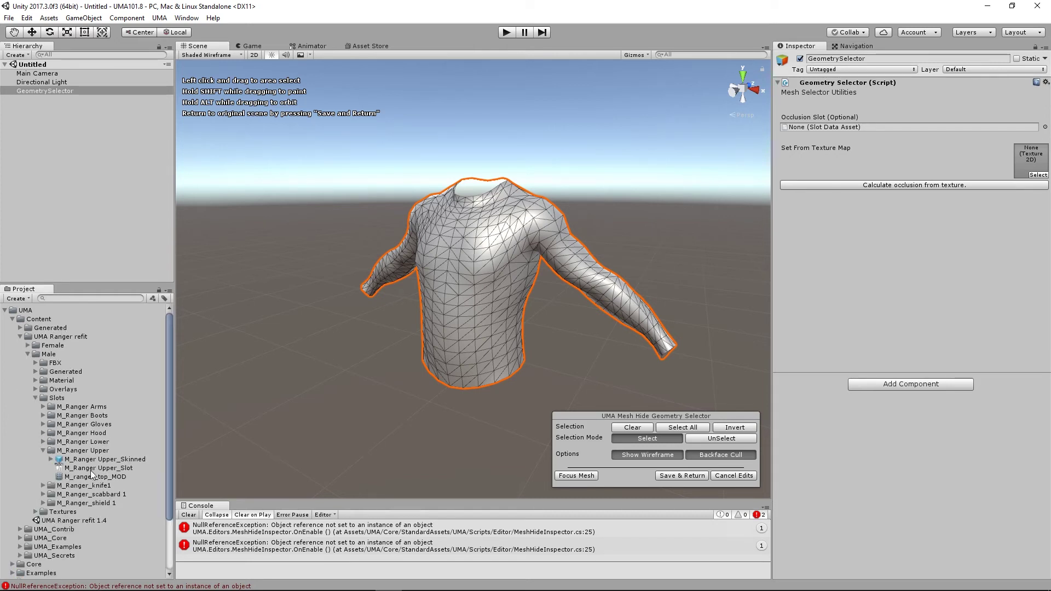
pyautogui.moveTo(90, 469); pyautogui.dragTo(849, 127)
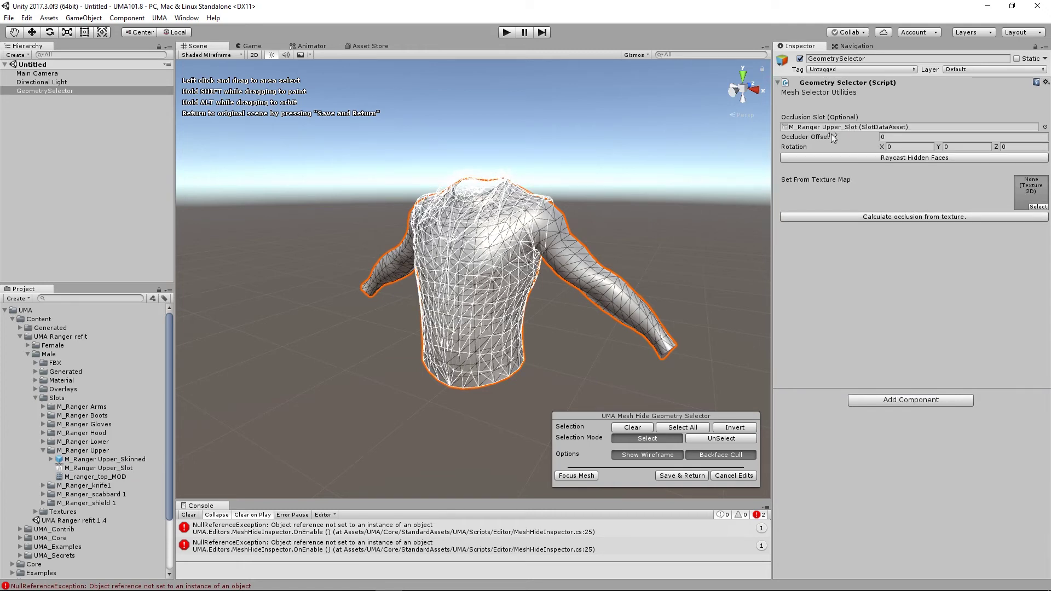
pyautogui.keyDown('alt'); pyautogui.moveTo(562, 378); pyautogui.dragTo(646, 359); pyautogui.keyUp('alt')
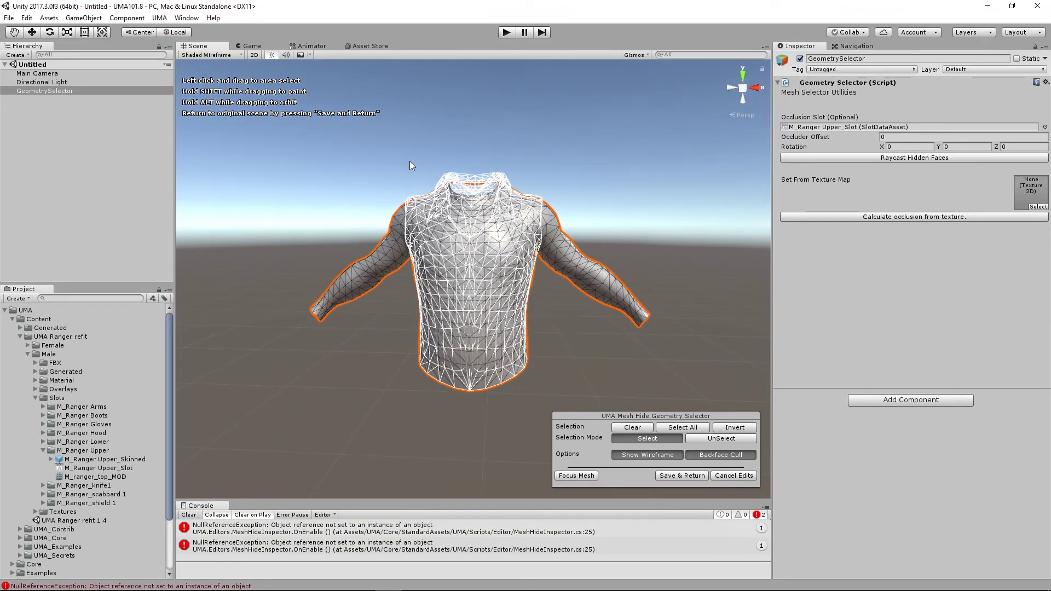
pyautogui.moveTo(411, 162); pyautogui.dragTo(536, 394)
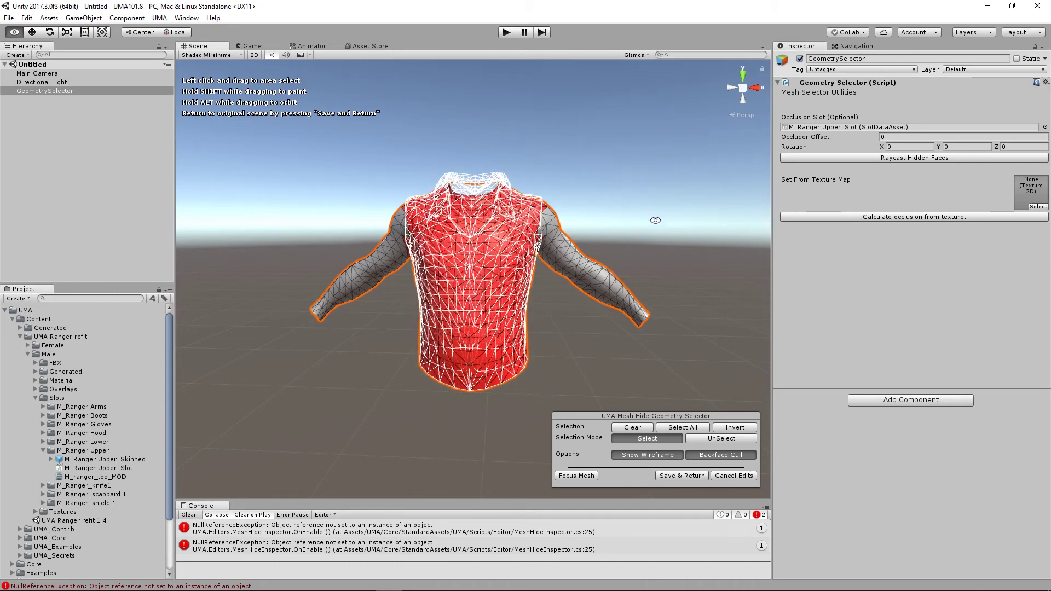
# Unmark the uncovered shoulder and armhole faces, checking the torso from several angles
pyautogui.keyDown('alt'); pyautogui.moveTo(656, 220); pyautogui.dragTo(965, 268); pyautogui.keyUp('alt')
pyautogui.press('f')
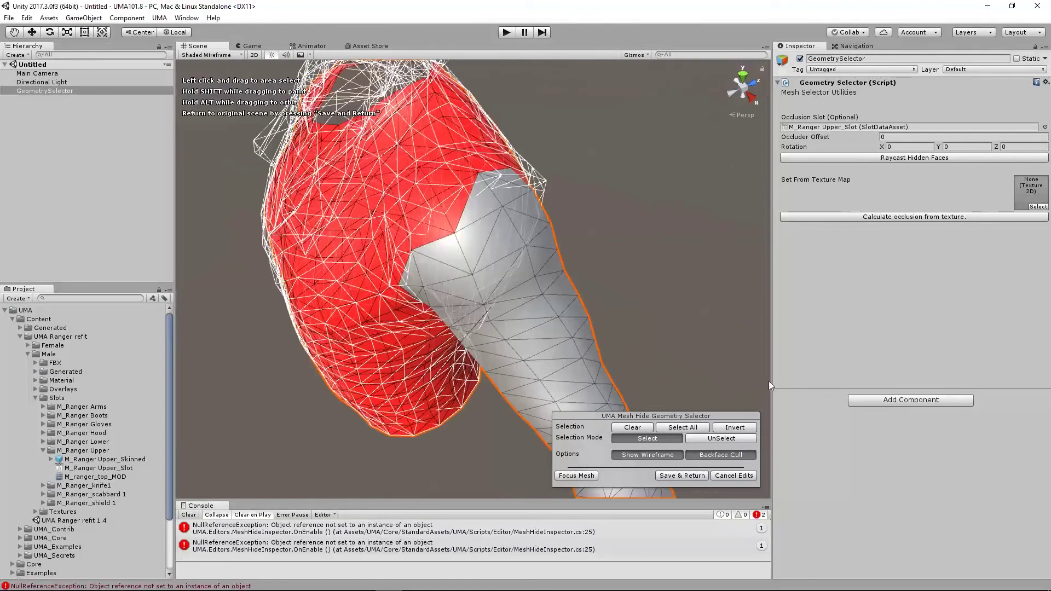
pyautogui.click(456, 212)
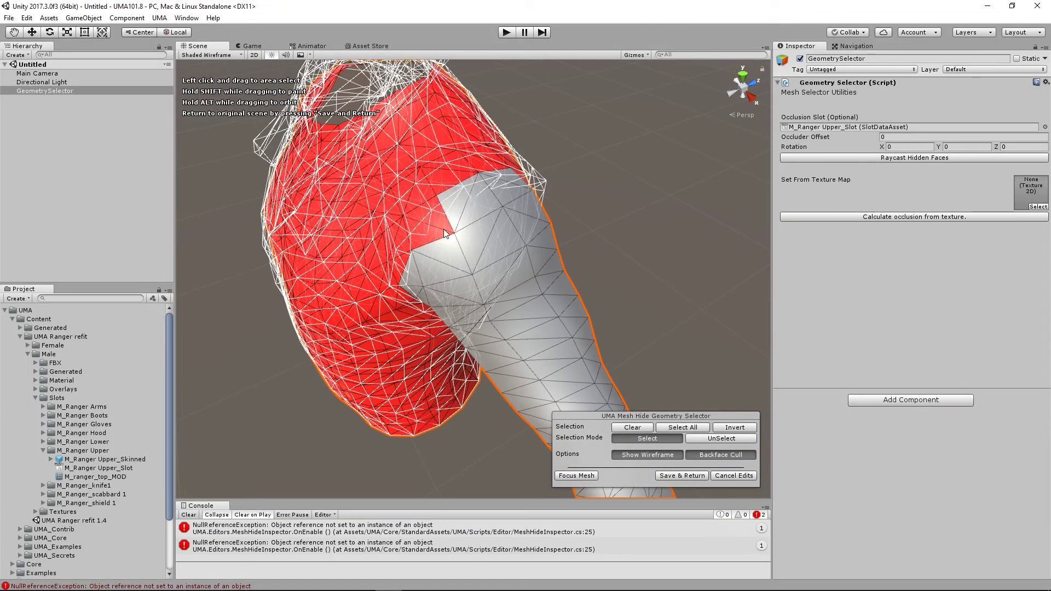
pyautogui.click(442, 227)
pyautogui.keyDown('alt'); pyautogui.moveTo(640, 267); pyautogui.dragTo(723, 200); pyautogui.keyUp('alt')
pyautogui.click(475, 154)
pyautogui.click(491, 165)
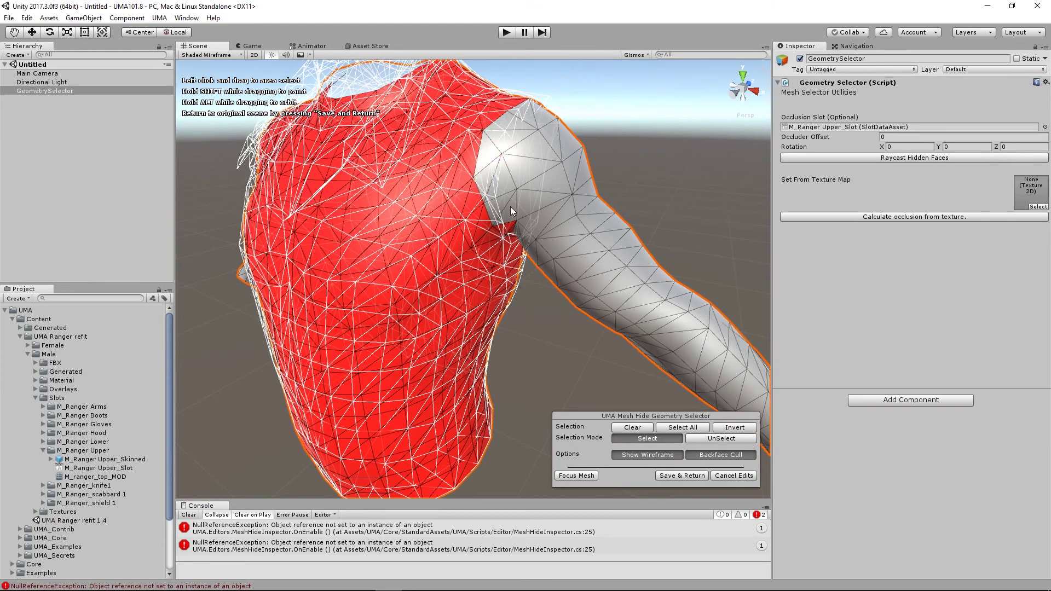
pyautogui.keyDown('alt'); pyautogui.moveTo(641, 277); pyautogui.dragTo(461, 166); pyautogui.keyUp('alt')
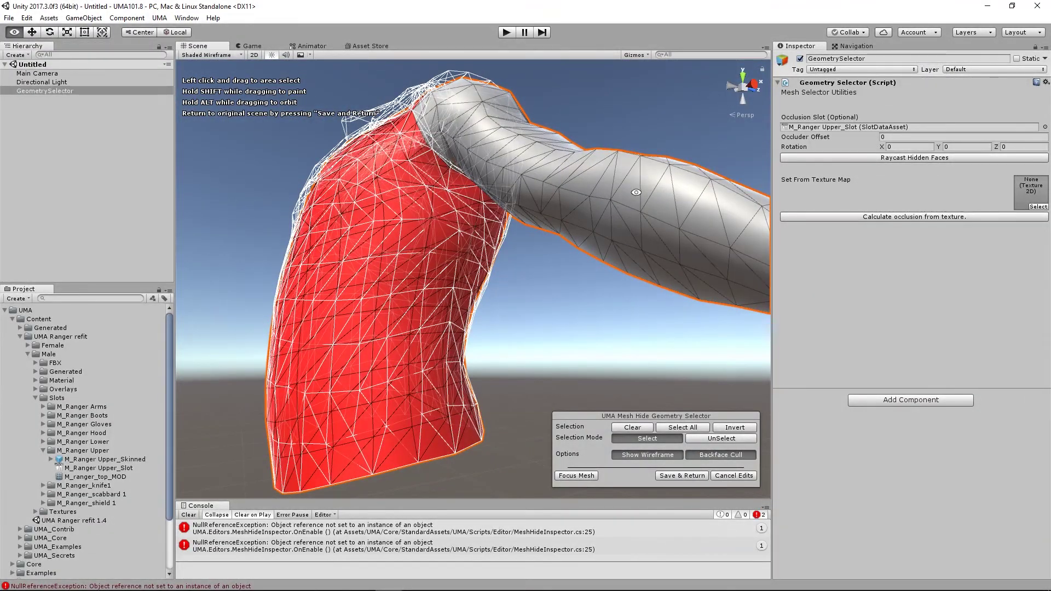
pyautogui.keyDown('alt'); pyautogui.moveTo(572, 353); pyautogui.dragTo(423, 159); pyautogui.keyUp('alt')
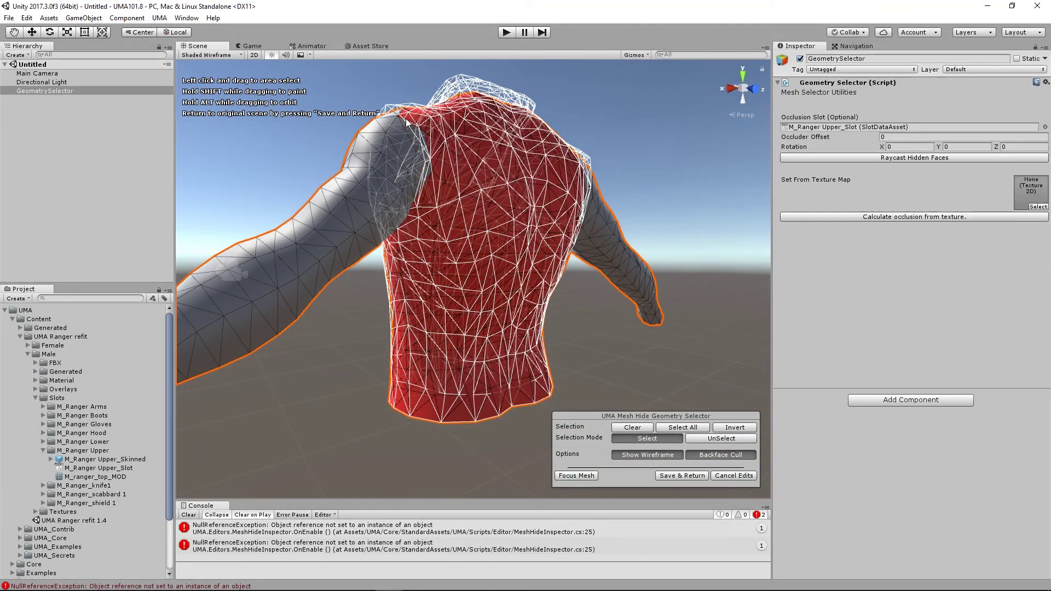
pyautogui.keyDown('alt'); pyautogui.moveTo(646, 385); pyautogui.dragTo(954, 391); pyautogui.keyUp('alt')
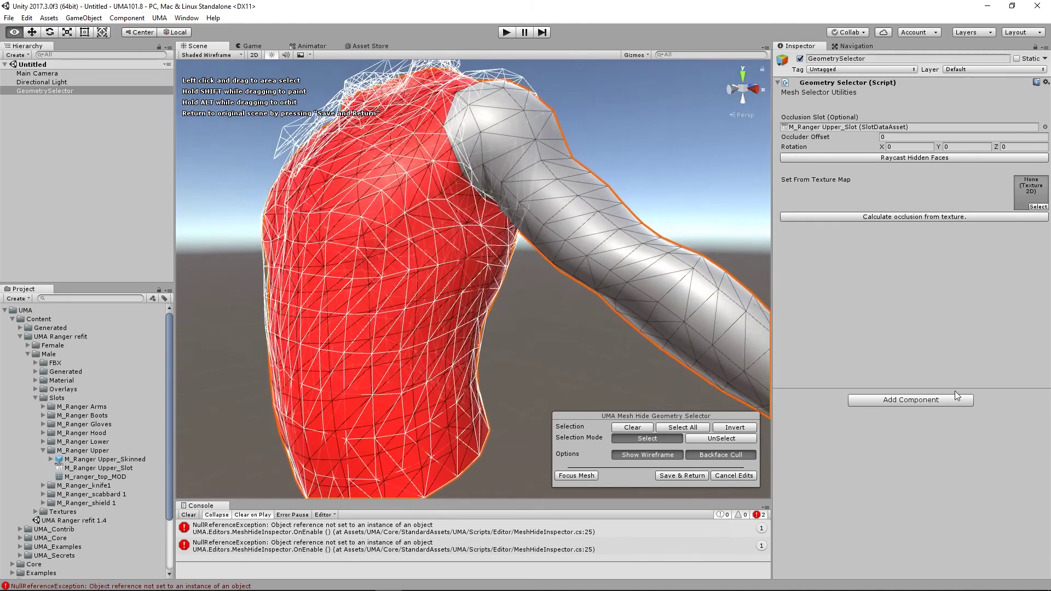
pyautogui.keyDown('alt'); pyautogui.moveTo(570, 292); pyautogui.dragTo(462, 220); pyautogui.keyUp('alt')
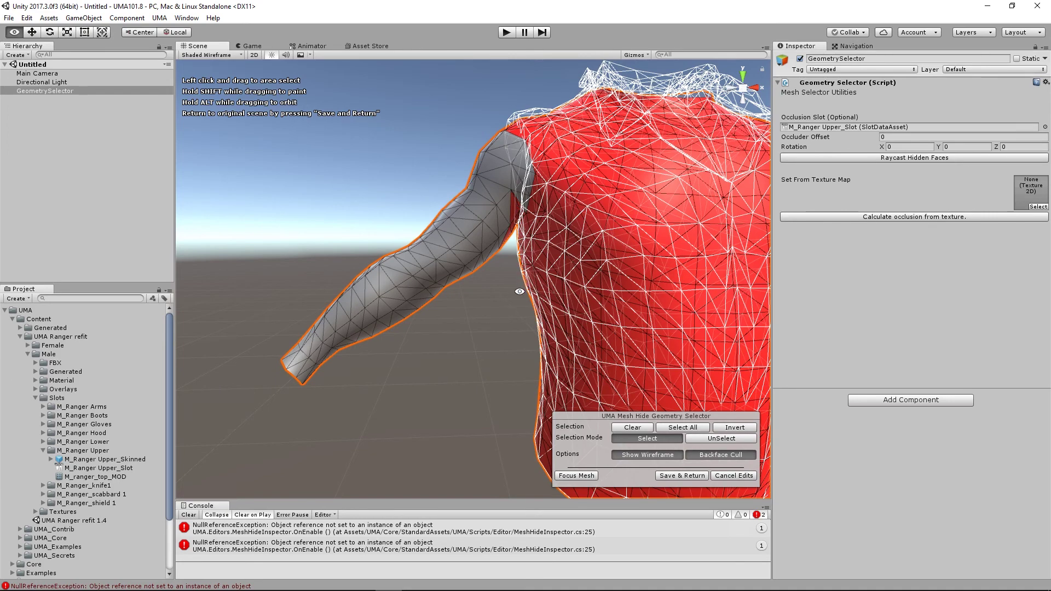
pyautogui.keyDown('alt'); pyautogui.moveTo(521, 296); pyautogui.dragTo(656, 480); pyautogui.keyUp('alt')
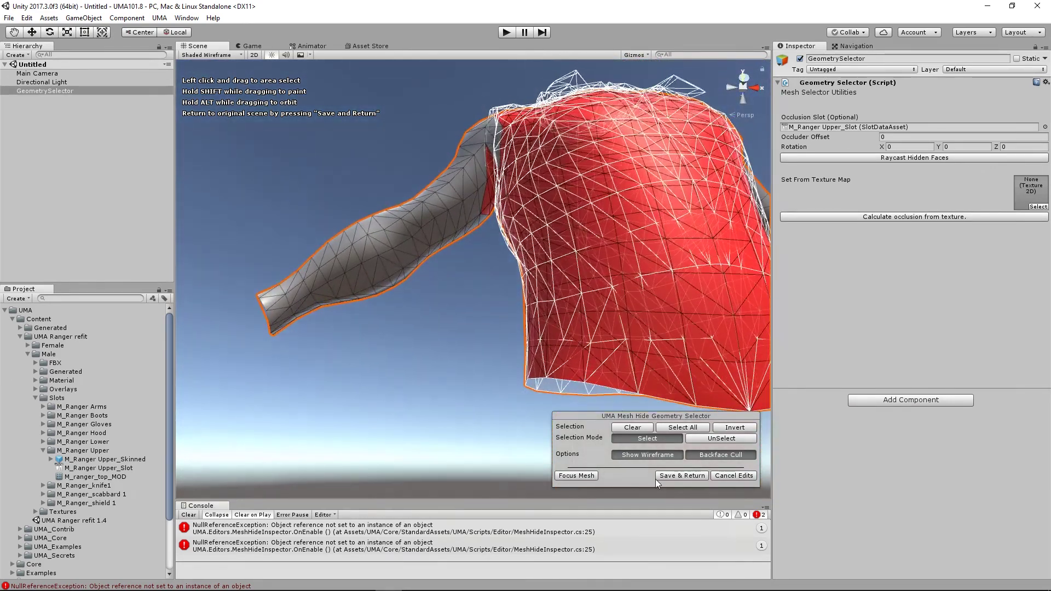
# In UnSelect mode, unmark the exposed triangles along the other shoulder edge
pyautogui.click(718, 439)
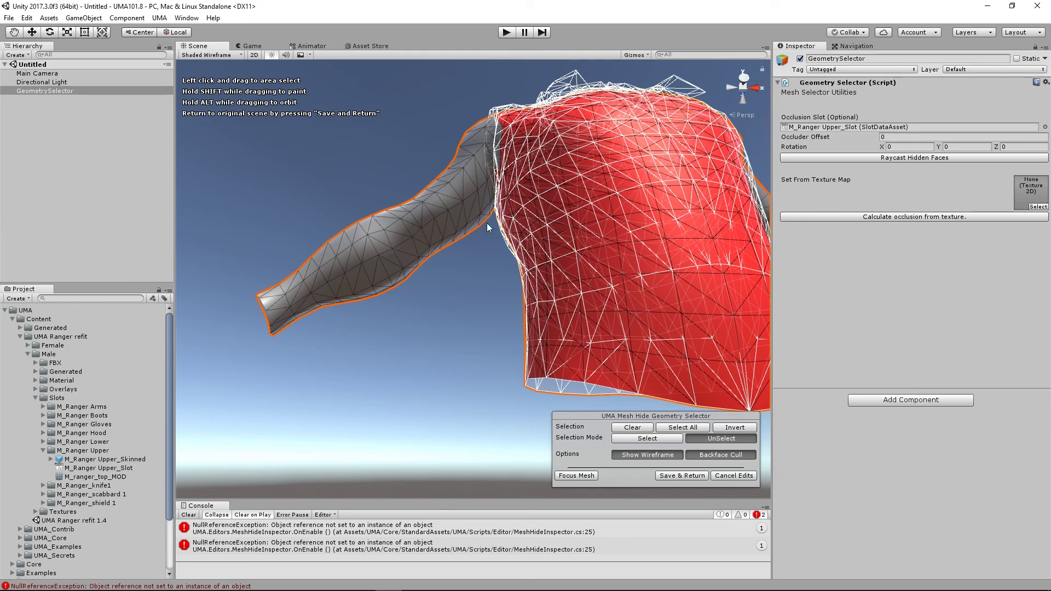
pyautogui.keyDown('alt'); pyautogui.moveTo(487, 223); pyautogui.dragTo(1041, 446); pyautogui.keyUp('alt')
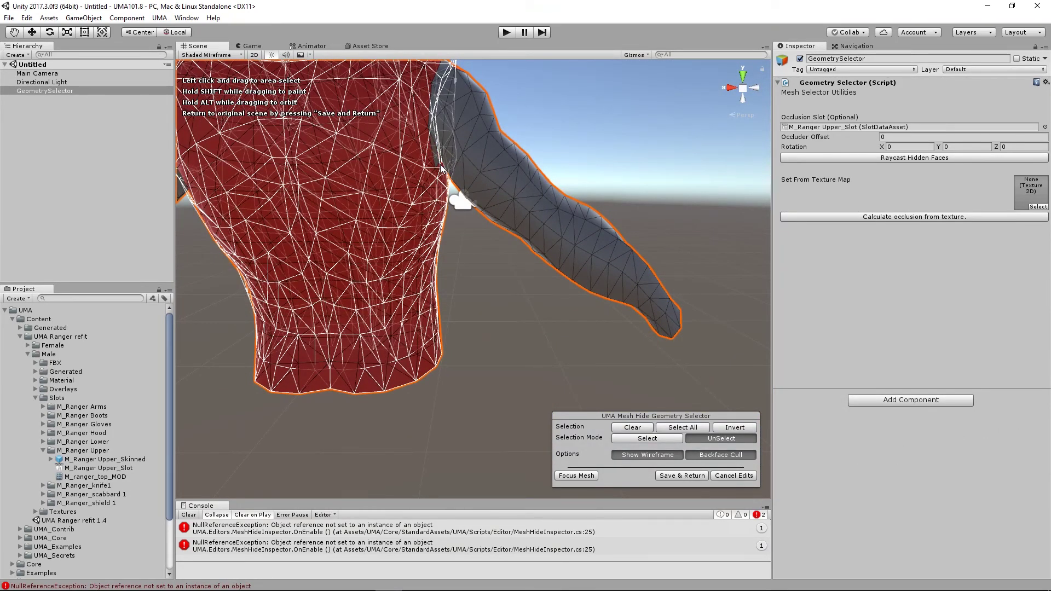
pyautogui.keyDown('alt'); pyautogui.moveTo(492, 286); pyautogui.dragTo(1037, 468); pyautogui.keyUp('alt')
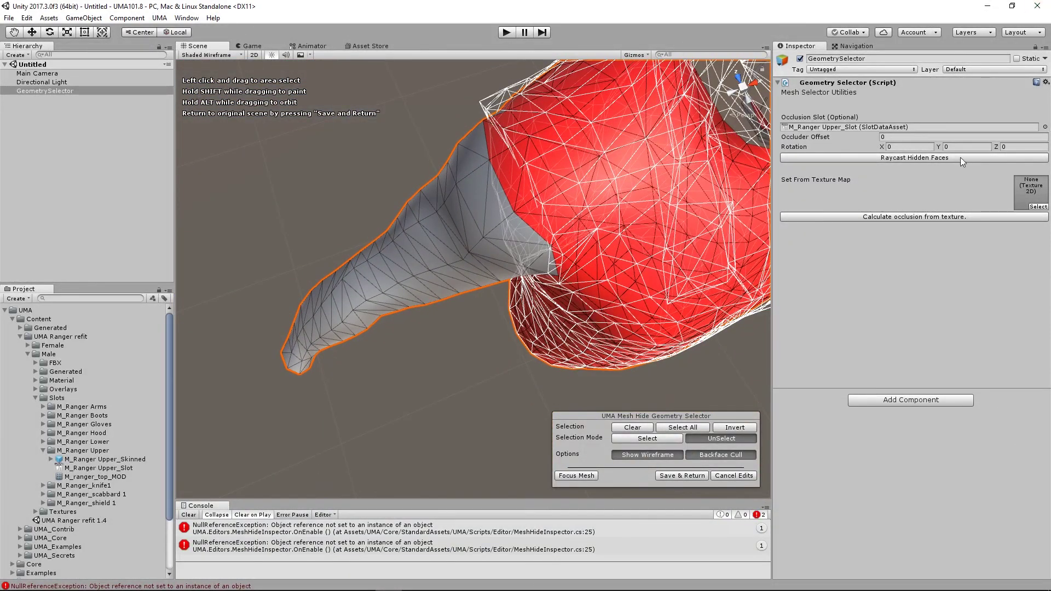
pyautogui.click(528, 208)
pyautogui.moveTo(529, 206)
pyautogui.keyDown('shift'); pyautogui.mouseDown()
pyautogui.moveTo(509, 176)
pyautogui.moveTo(503, 124)
pyautogui.mouseUp(); pyautogui.keyUp('shift')
pyautogui.keyDown('alt'); pyautogui.moveTo(333, 162); pyautogui.dragTo(478, 85); pyautogui.keyUp('alt')
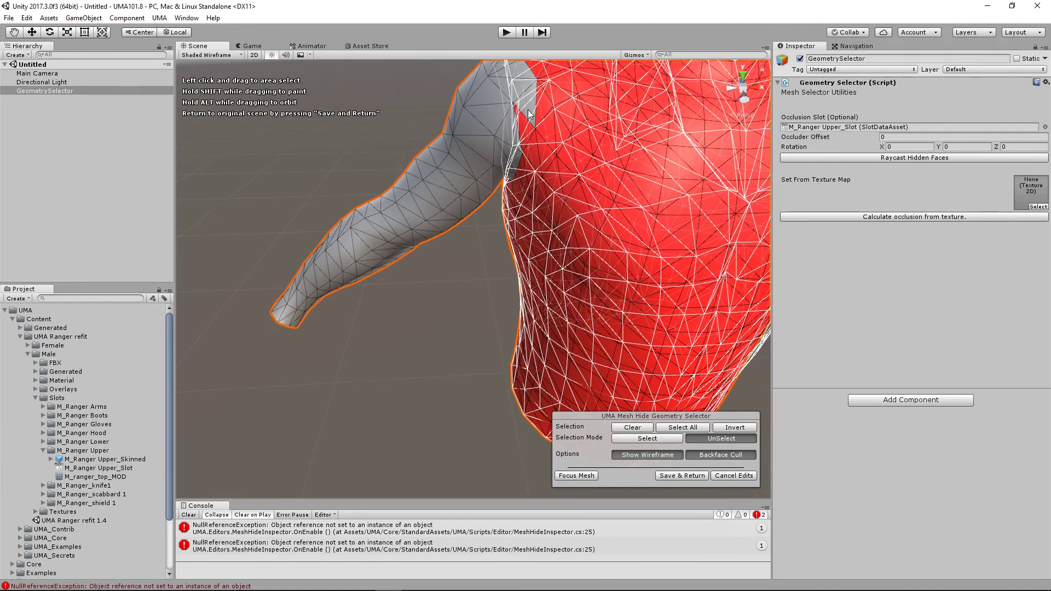
pyautogui.keyDown('alt'); pyautogui.moveTo(413, 326); pyautogui.dragTo(391, 300); pyautogui.keyUp('alt')
pyautogui.keyDown('alt'); pyautogui.moveTo(672, 324); pyautogui.dragTo(621, 313); pyautogui.keyUp('alt')
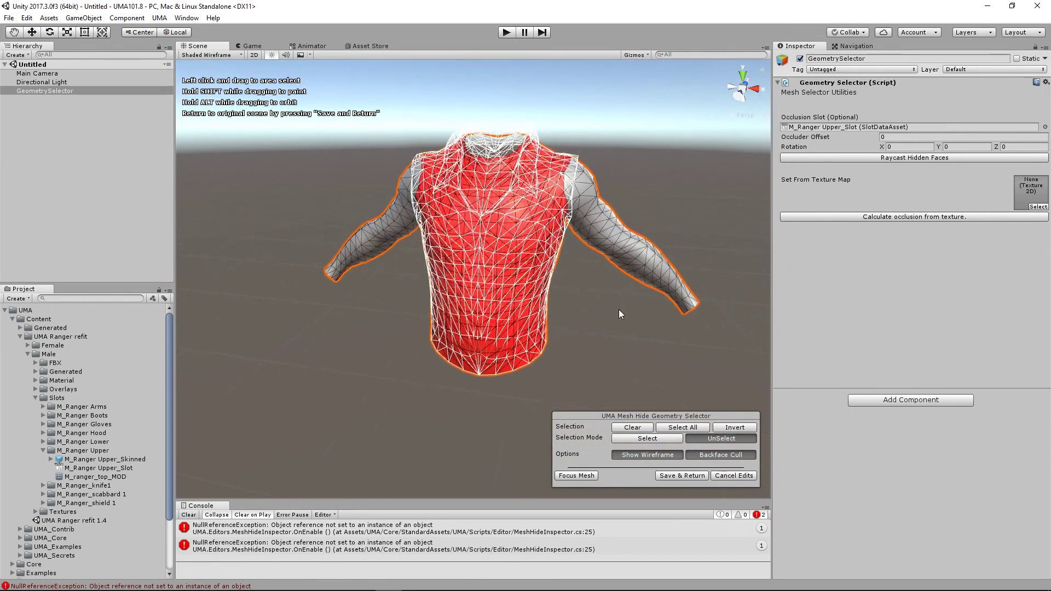
# Save RangerHider's 761 hidden triangles and assign it to RangerTop's Mesh Hide Assets Element 0
pyautogui.click(678, 475)
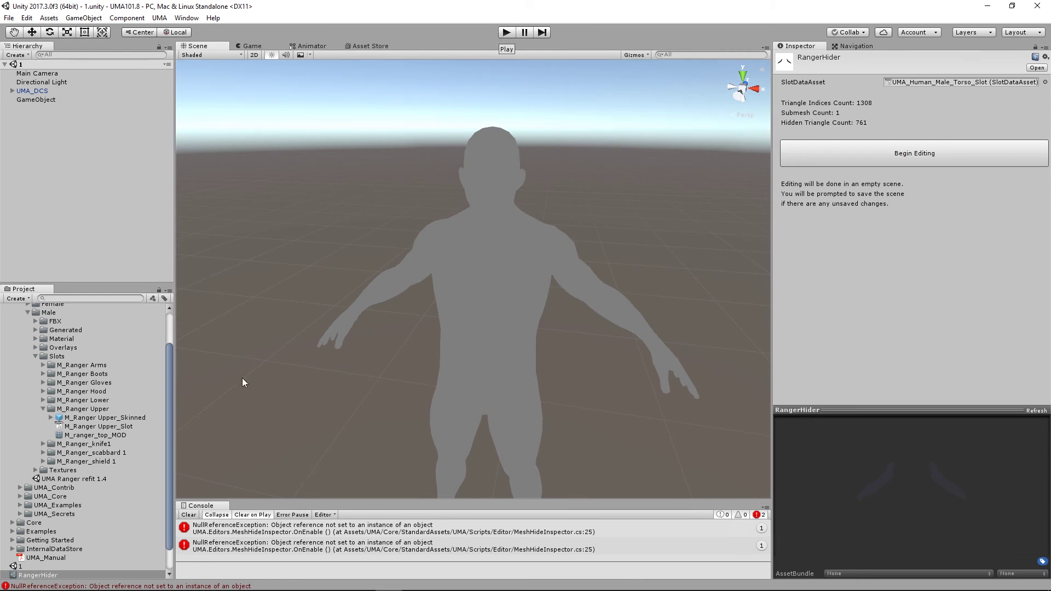
pyautogui.scroll(2, 28, 363)
pyautogui.click(4, 323)
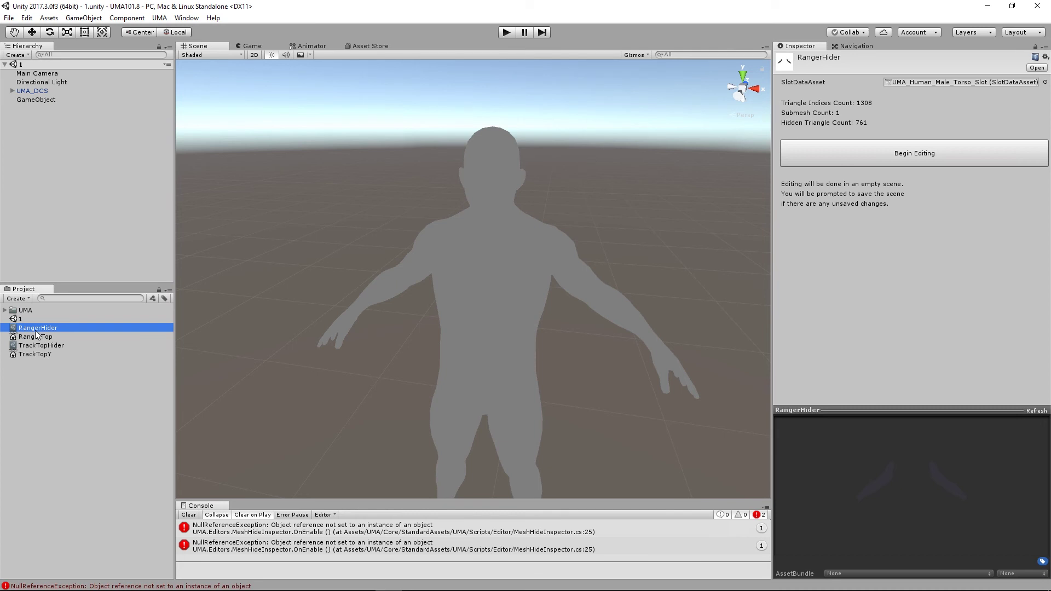
pyautogui.moveTo(40, 337); pyautogui.dragTo(829, 241)
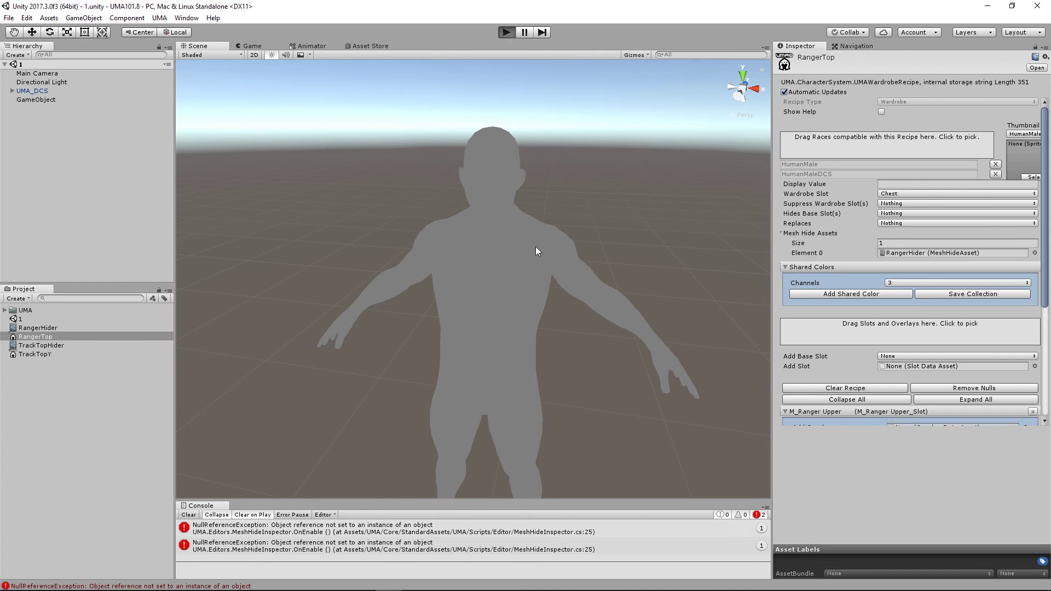
# Play the scene with Ctrl+P and orbit the character in Scene view to confirm the vest
pyautogui.hotkey('ctrl', 'p')
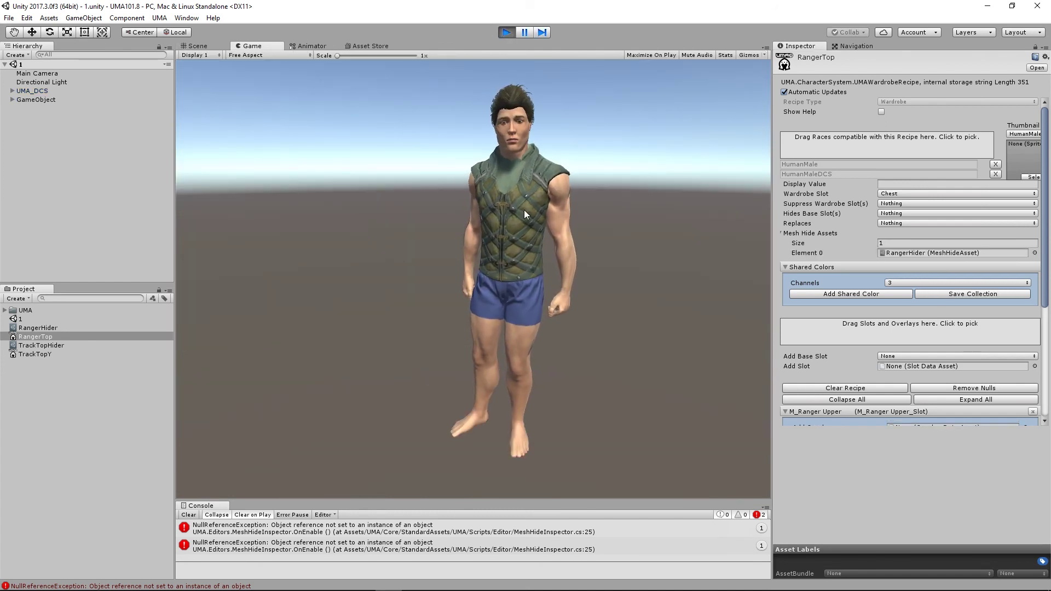
pyautogui.hotkey('ctrl', '1')
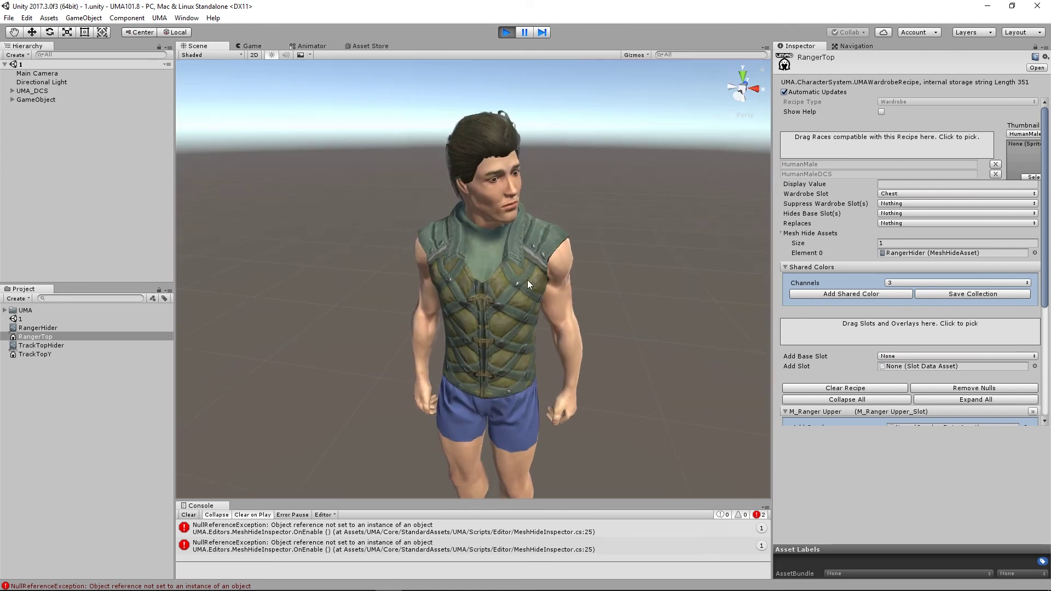
pyautogui.keyDown('alt'); pyautogui.moveTo(559, 357); pyautogui.dragTo(931, 340); pyautogui.keyUp('alt')
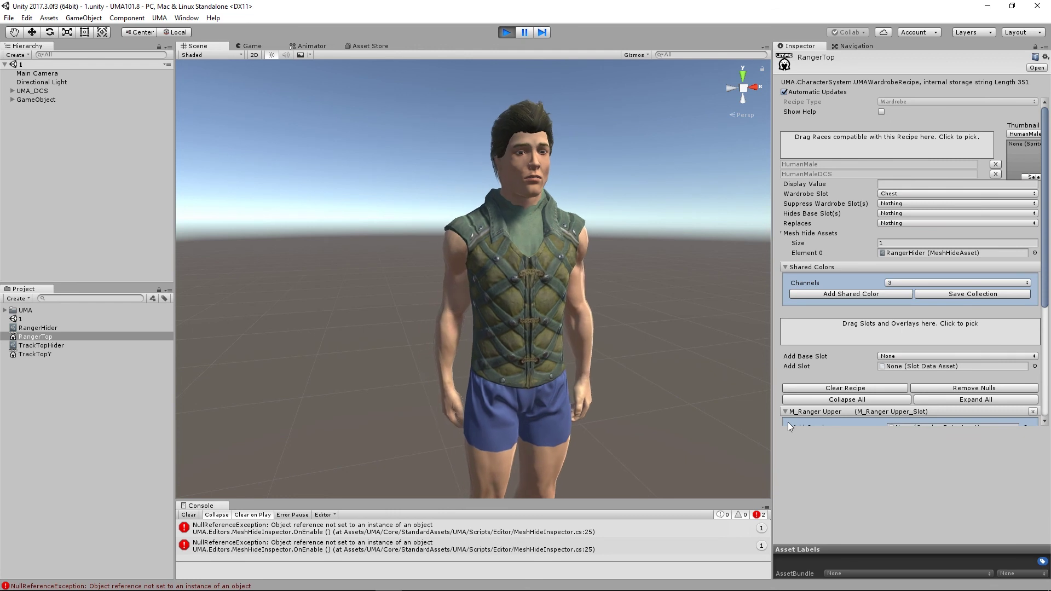